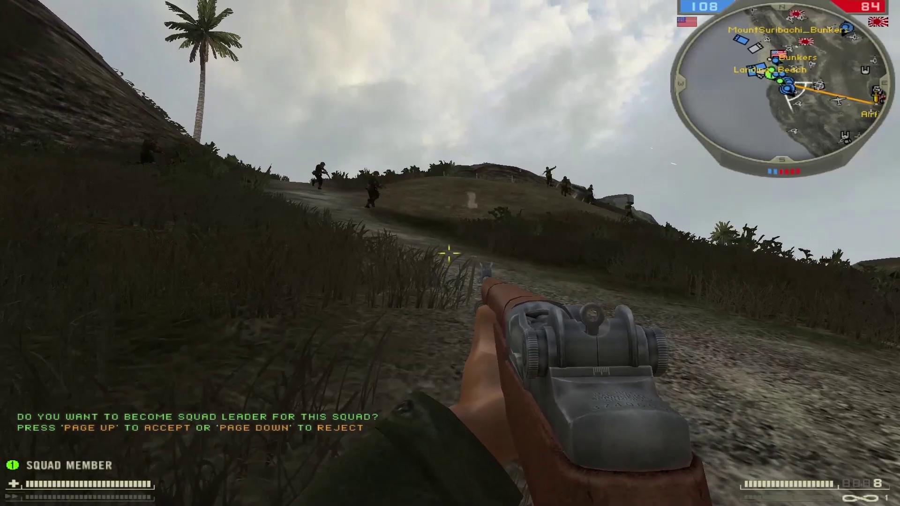
- Sprint forward along the hillside path toward the enemy soldiers
{"action": "key", "text": "shift+w"}
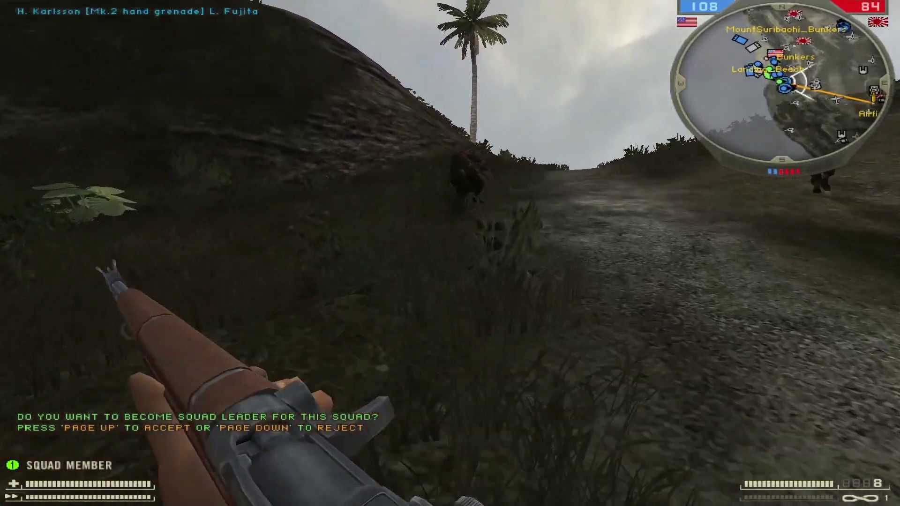
{"action": "key", "text": "w"}
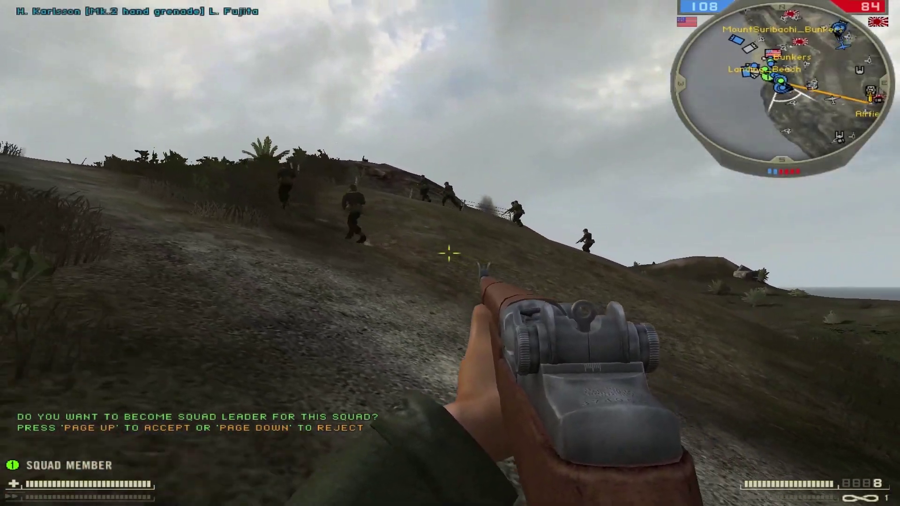
{"action": "key", "text": "w"}
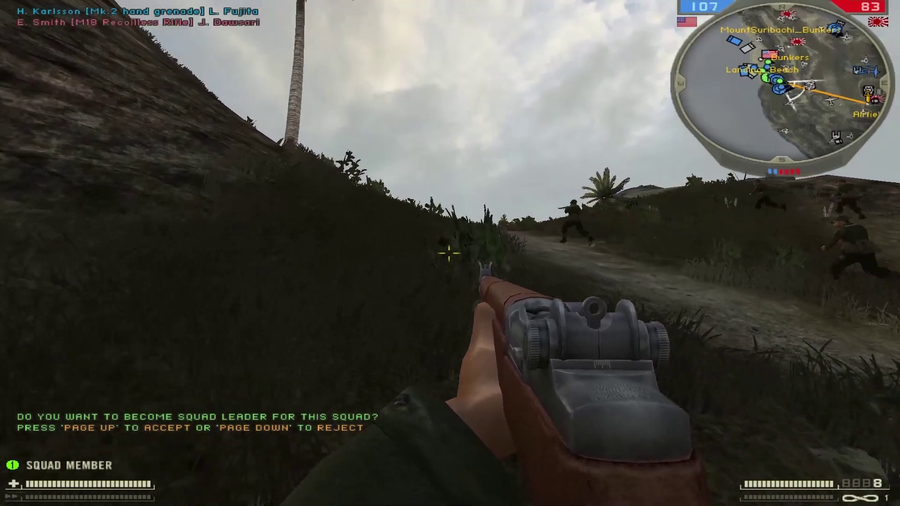
{"action": "key", "text": "w"}
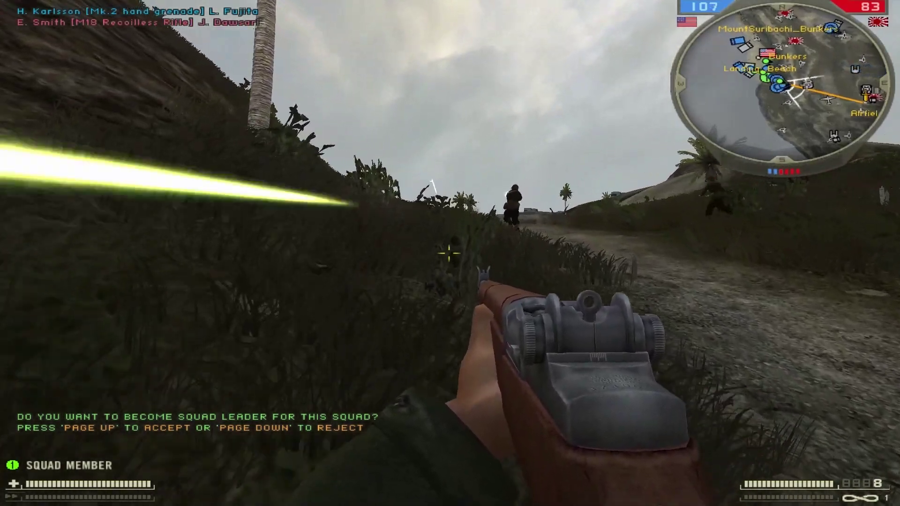
{"action": "key", "text": "w"}
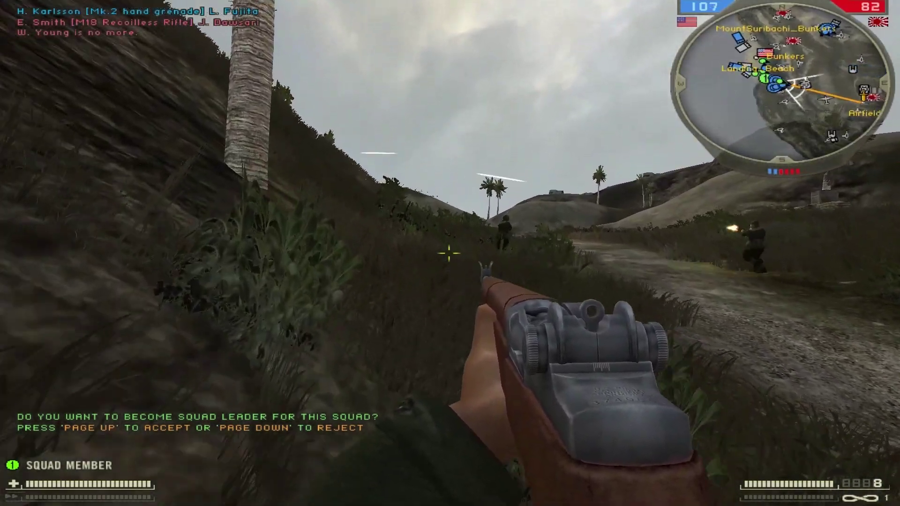
{"action": "key", "text": "w"}
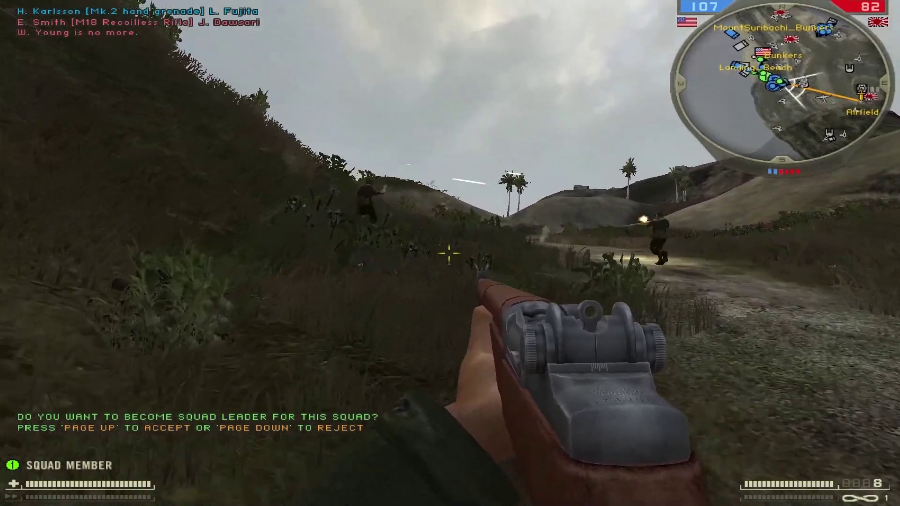
{"action": "key", "text": "w"}
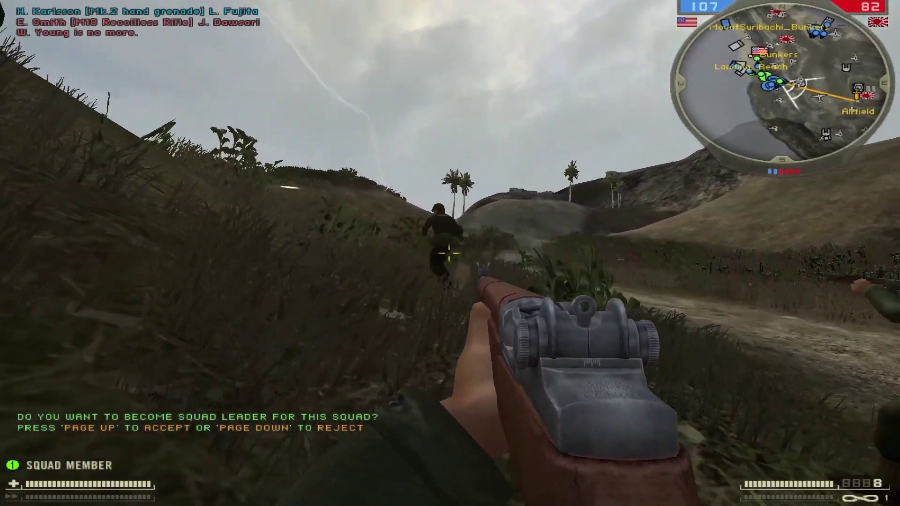
{"action": "key", "text": "w"}
- Aim down the sights and fire repeatedly at the enemy soldiers while backing away
{"action": "right_click", "coordinate": [450, 253]}
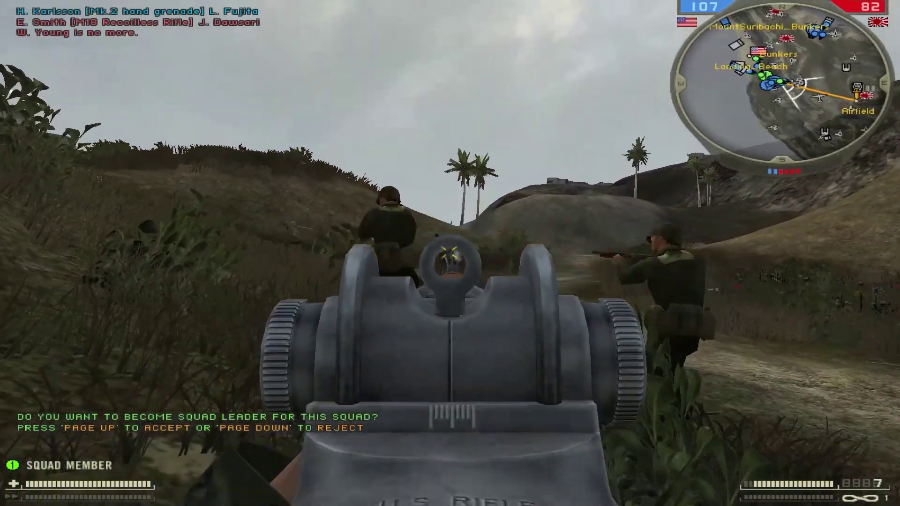
{"action": "left_click", "coordinate": [450, 254]}
{"action": "left_click", "coordinate": [450, 253]}
{"action": "right_click", "coordinate": [450, 253]}
{"action": "key", "text": "s"}
{"action": "right_click", "coordinate": [450, 254]}
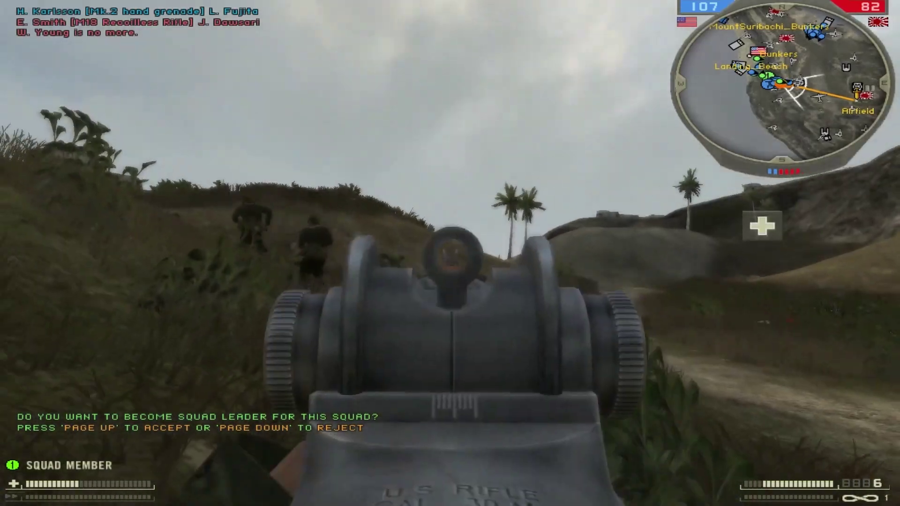
{"action": "left_click", "coordinate": [450, 253]}
{"action": "left_click", "coordinate": [450, 254]}
{"action": "left_click", "coordinate": [450, 254]}
{"action": "right_click", "coordinate": [450, 253]}
{"action": "key", "text": "s"}
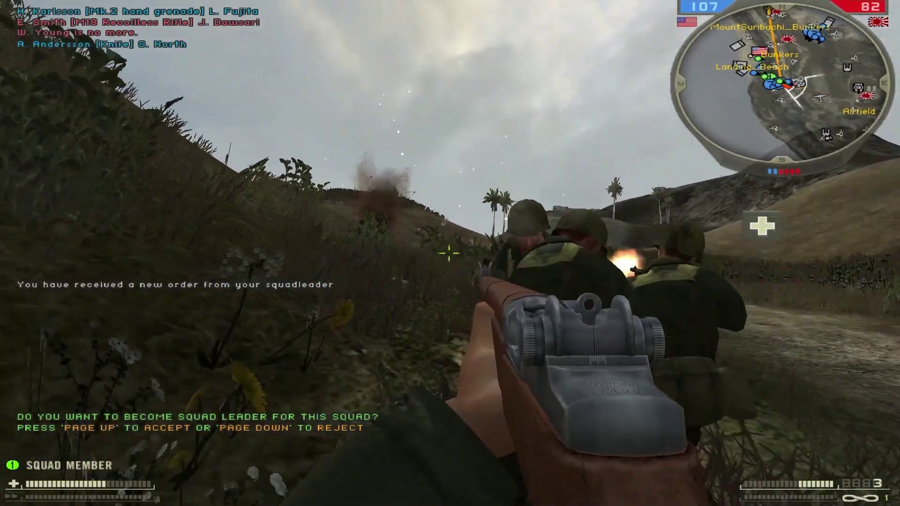
- Push forward again, equip a grenade and pull its pin, then retreat from the approaching jeep
{"action": "key", "text": "w"}
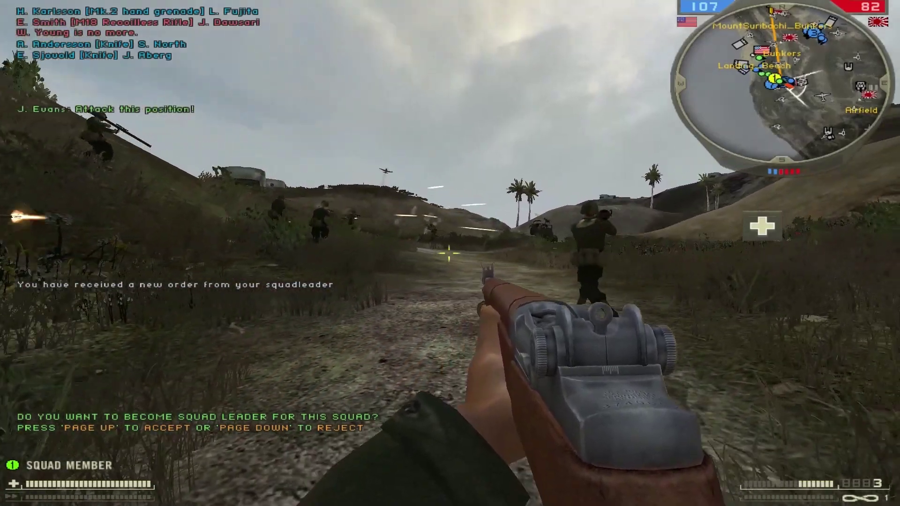
{"action": "right_click", "coordinate": [450, 253]}
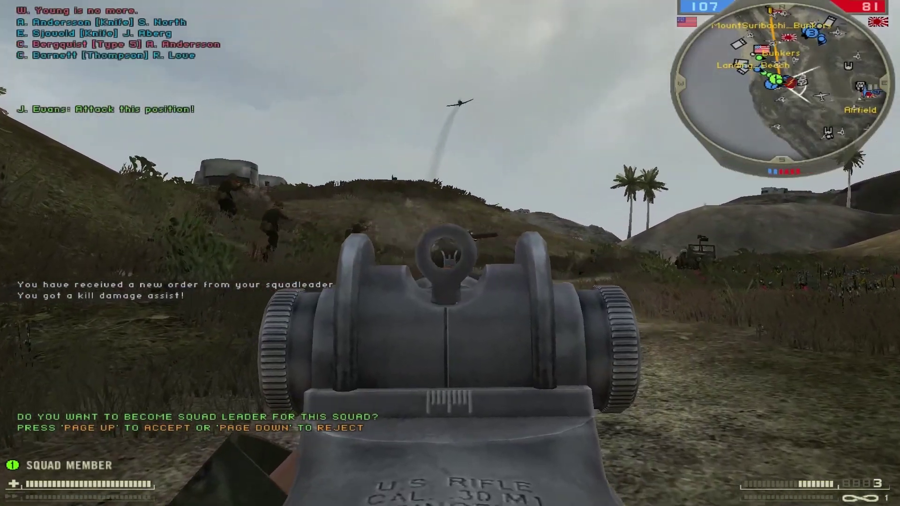
{"action": "key", "text": "w"}
{"action": "key", "text": "3"}
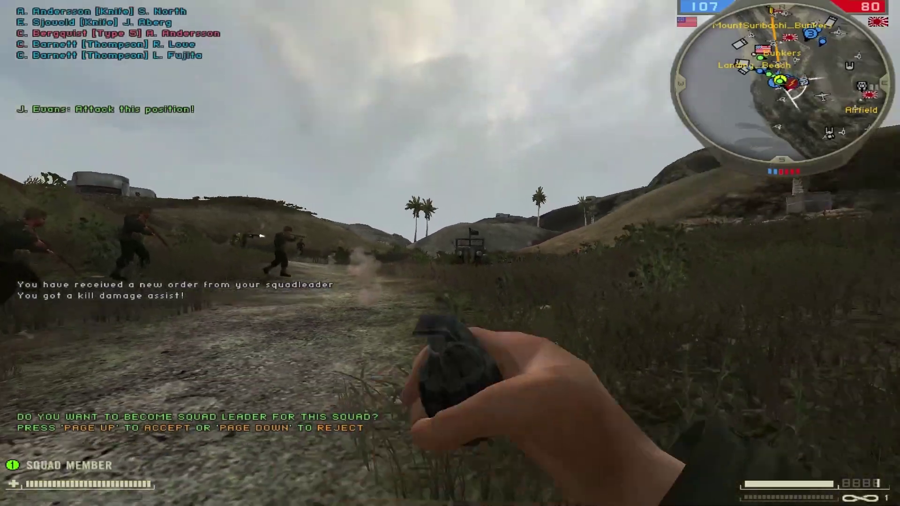
{"action": "left_click", "coordinate": [450, 253]}
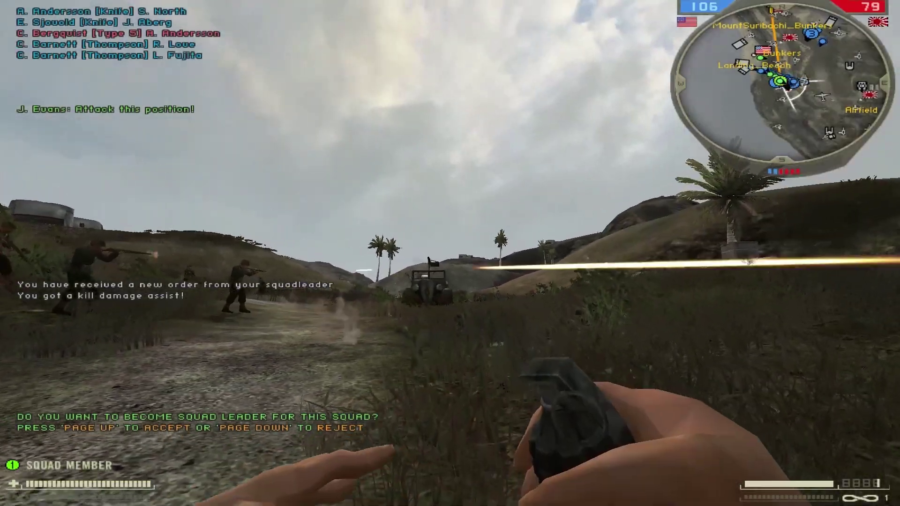
{"action": "key", "text": "s"}
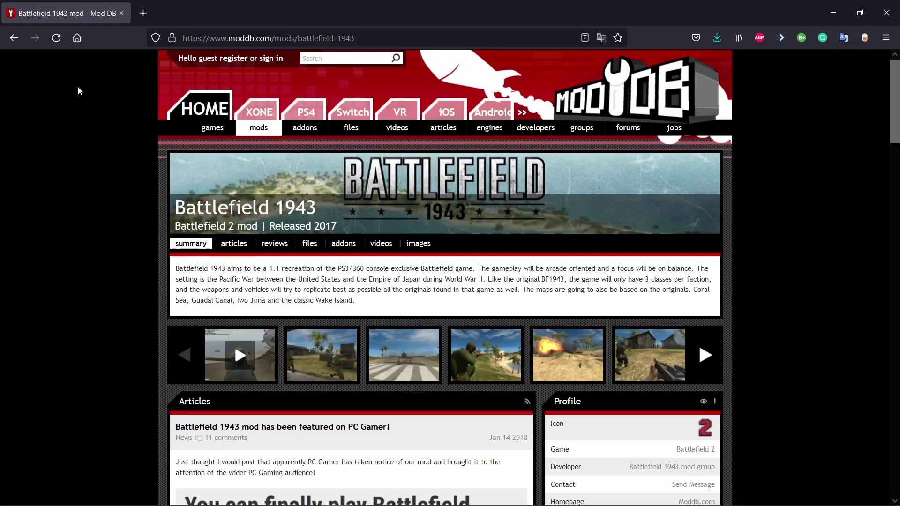
- From the mod's files list, download the Battlefield 1943 v1.0 archive BF1943.7z and save it
{"action": "scroll", "coordinate": [302, 132], "scroll_direction": "down", "scroll_amount": 3}
{"action": "left_click", "coordinate": [306, 123]}
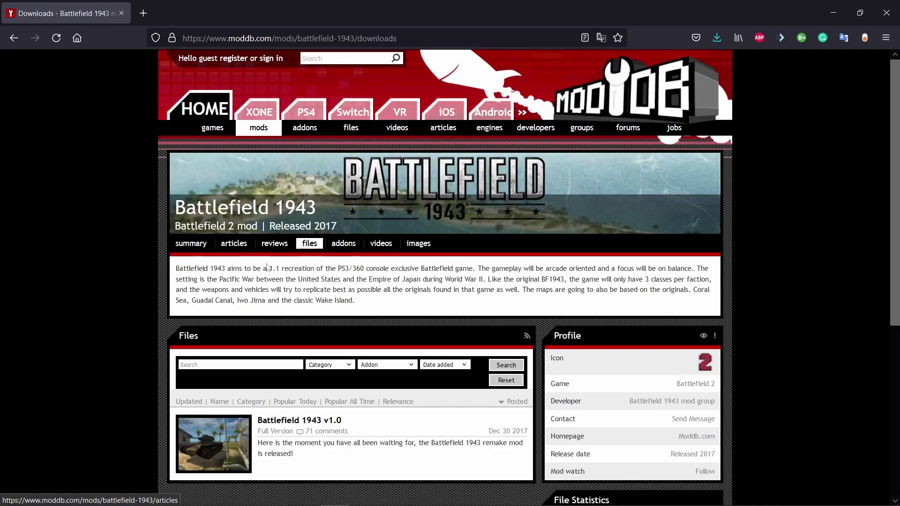
{"action": "scroll", "coordinate": [283, 294], "scroll_direction": "down", "scroll_amount": 4}
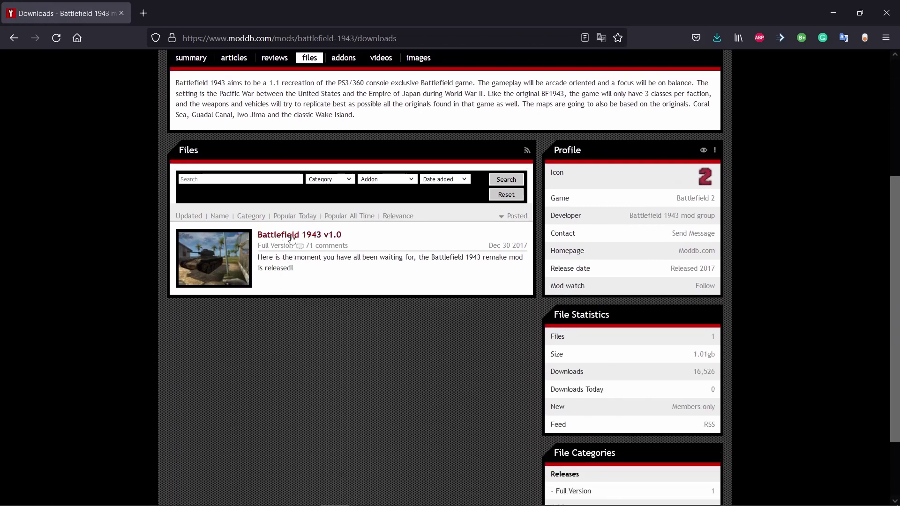
{"action": "left_click", "coordinate": [292, 235]}
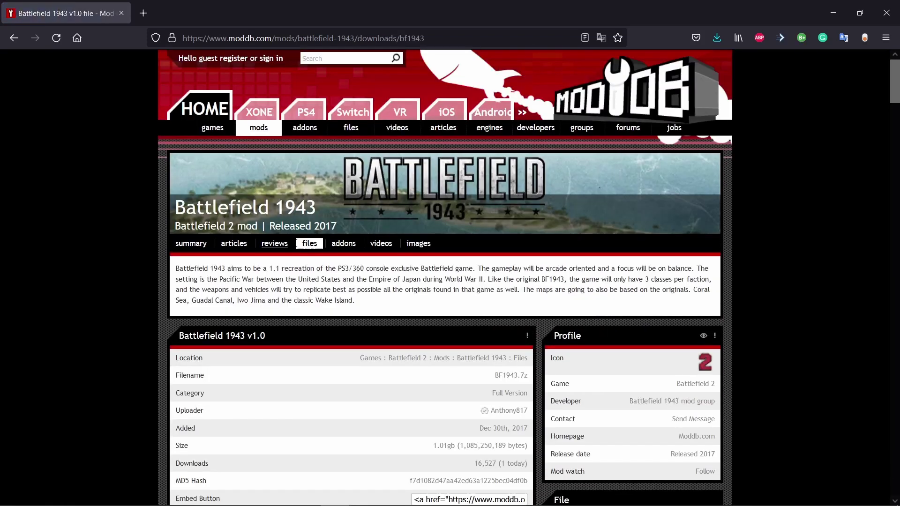
{"action": "scroll", "coordinate": [298, 248], "scroll_direction": "down", "scroll_amount": 4}
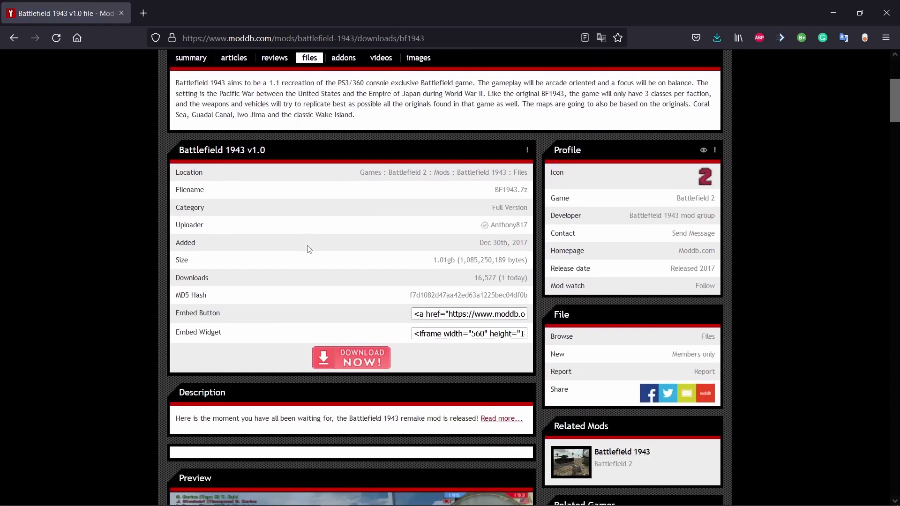
{"action": "left_click", "coordinate": [358, 368]}
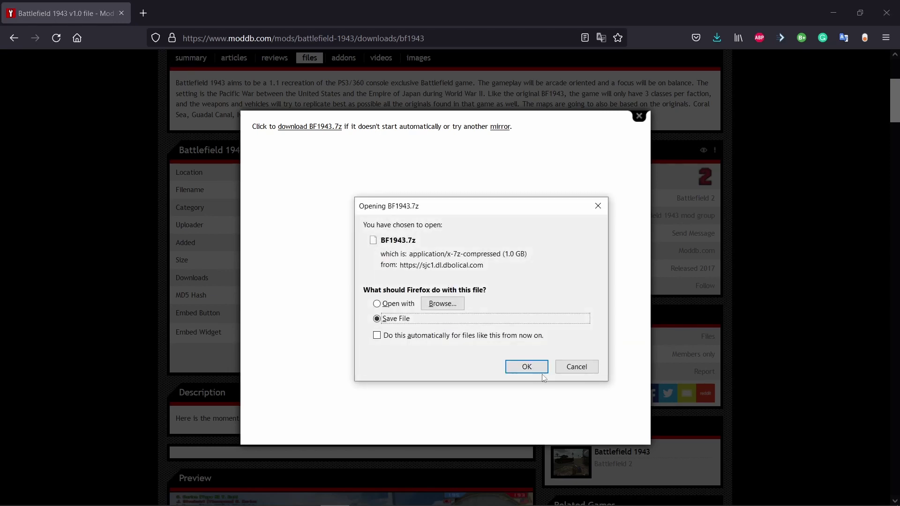
{"action": "left_click", "coordinate": [535, 368]}
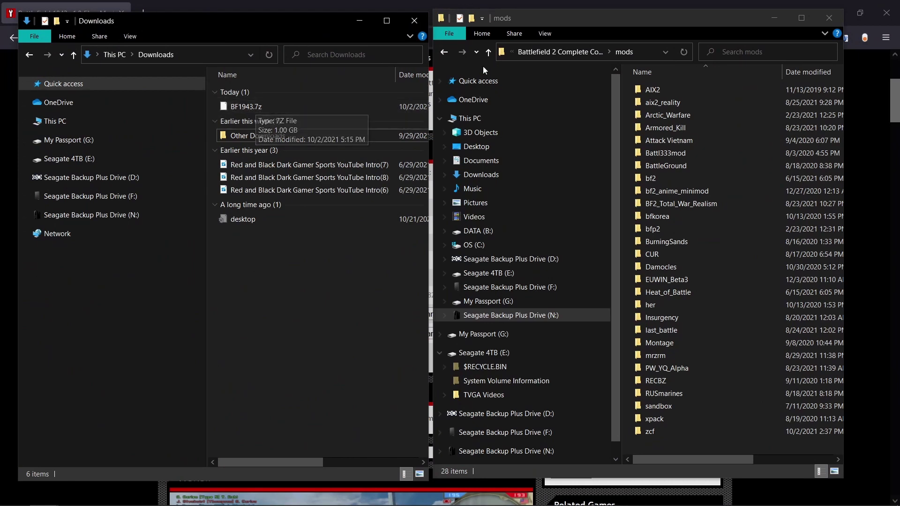
- Open BF1943.7z in 7-Zip and drag its BF1943 folder into the Battlefield 2 mods folder
{"action": "left_click", "coordinate": [547, 54]}
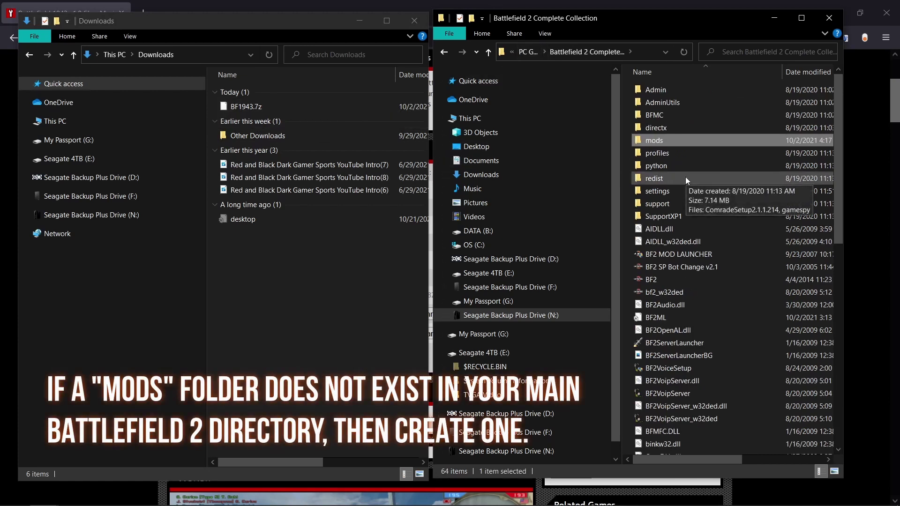
{"action": "right_click", "coordinate": [250, 110]}
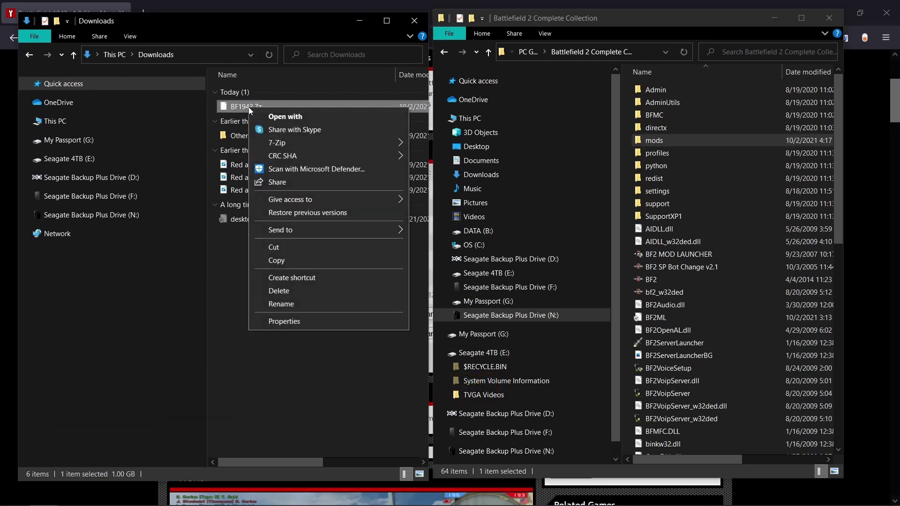
{"action": "mouse_move", "coordinate": [281, 143]}
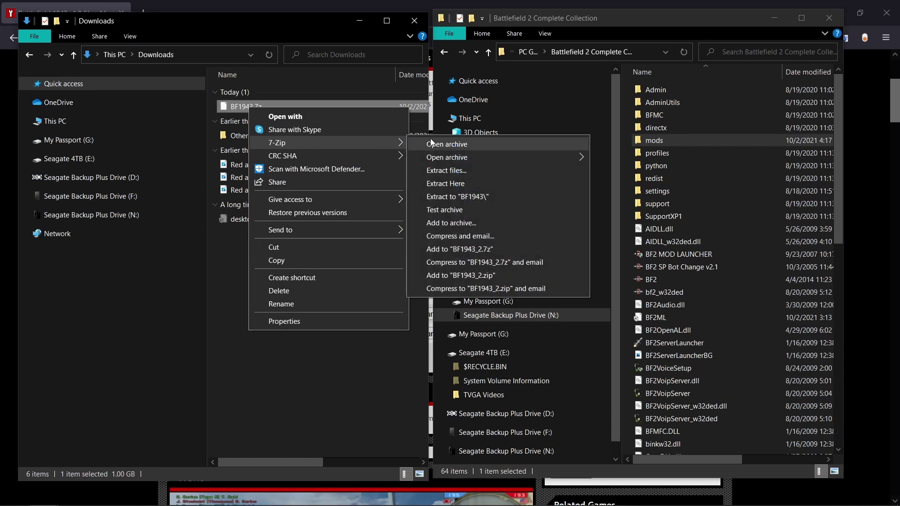
{"action": "left_click", "coordinate": [436, 145]}
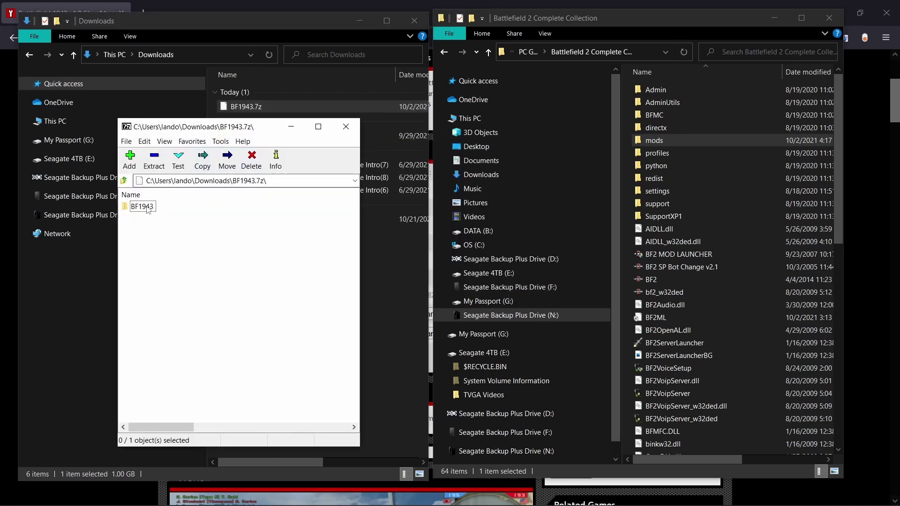
{"action": "left_click_drag", "start_coordinate": [147, 208], "coordinate": [684, 141]}
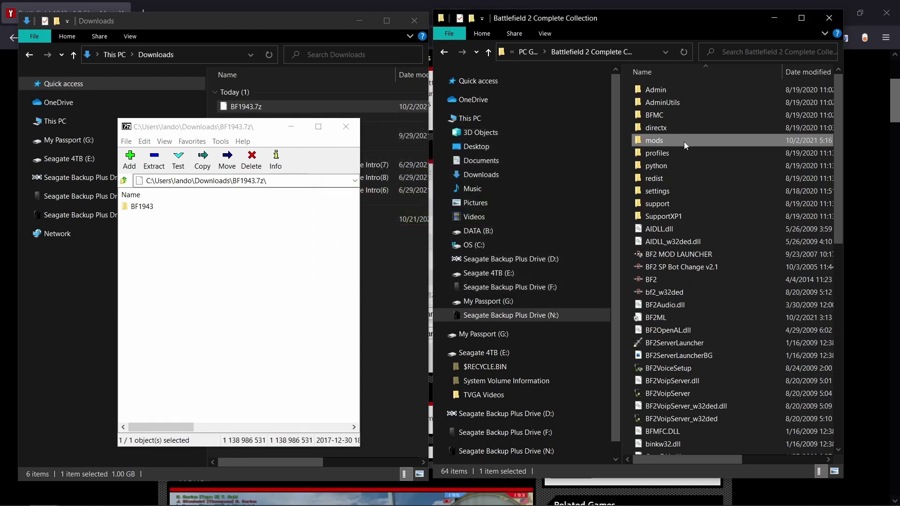
- Close 7-Zip and open mods > BF1943 > AI > AIDefault in Notepad
{"action": "double_click", "coordinate": [684, 142]}
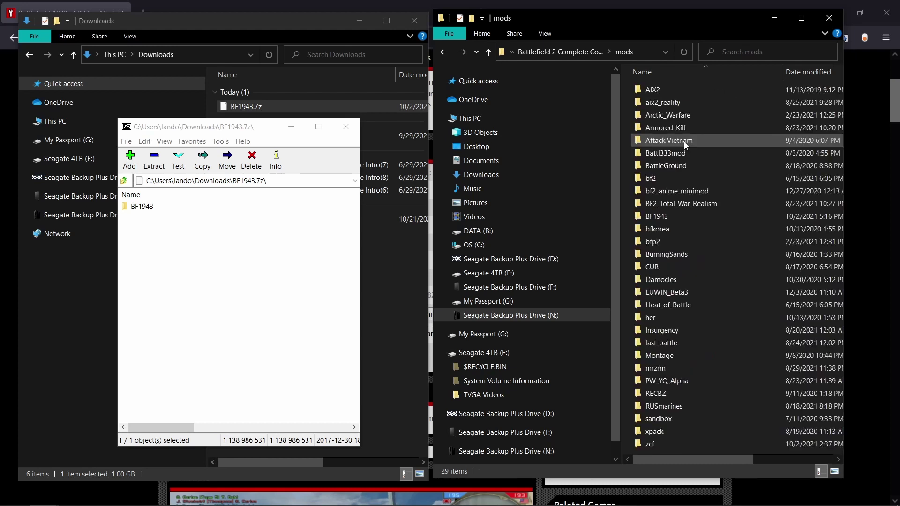
{"action": "left_click", "coordinate": [345, 127]}
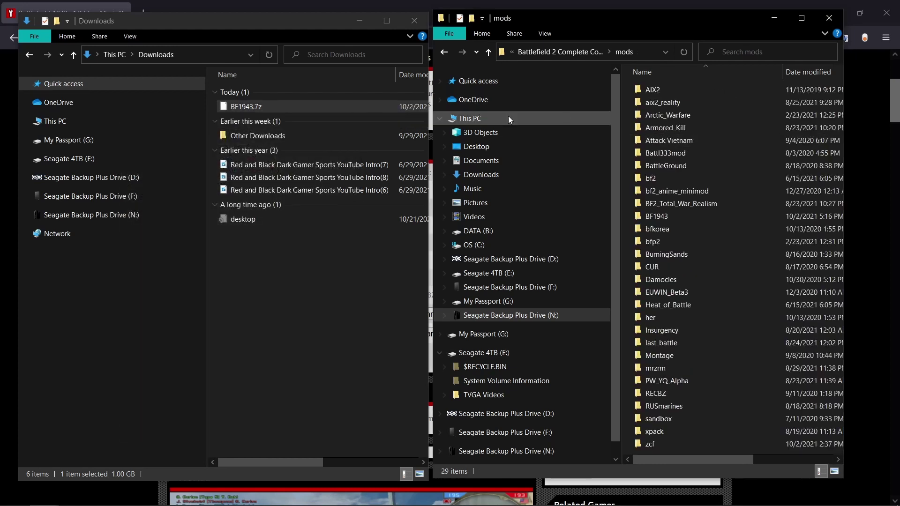
{"action": "double_click", "coordinate": [662, 217]}
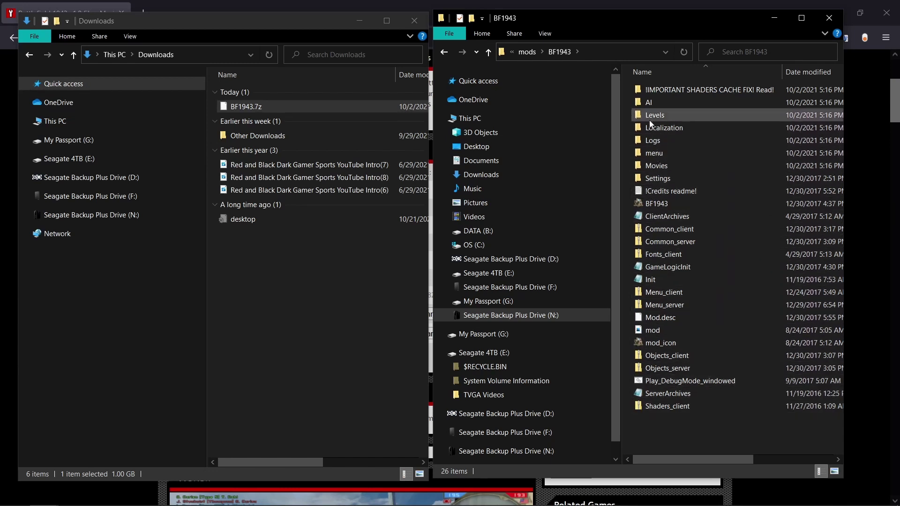
{"action": "double_click", "coordinate": [648, 104]}
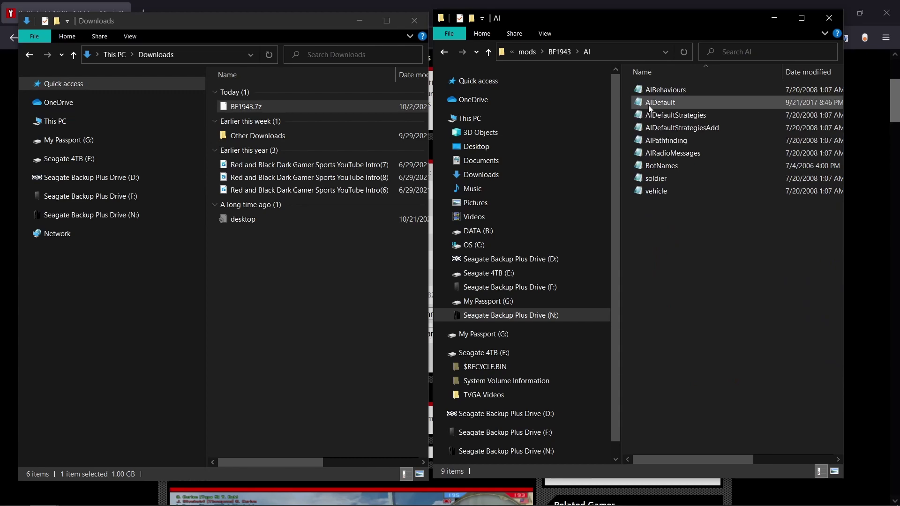
{"action": "double_click", "coordinate": [649, 105]}
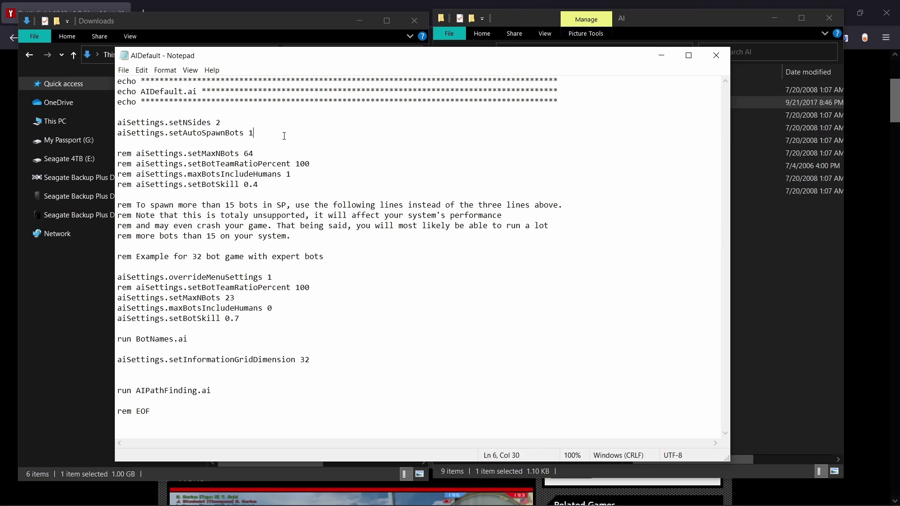
- Edit AIDefault to change setMaxNBots from 23 to 49 and setBotSkill from 0.7 to 0.1
{"action": "left_click_drag", "start_coordinate": [285, 136], "coordinate": [117, 125]}
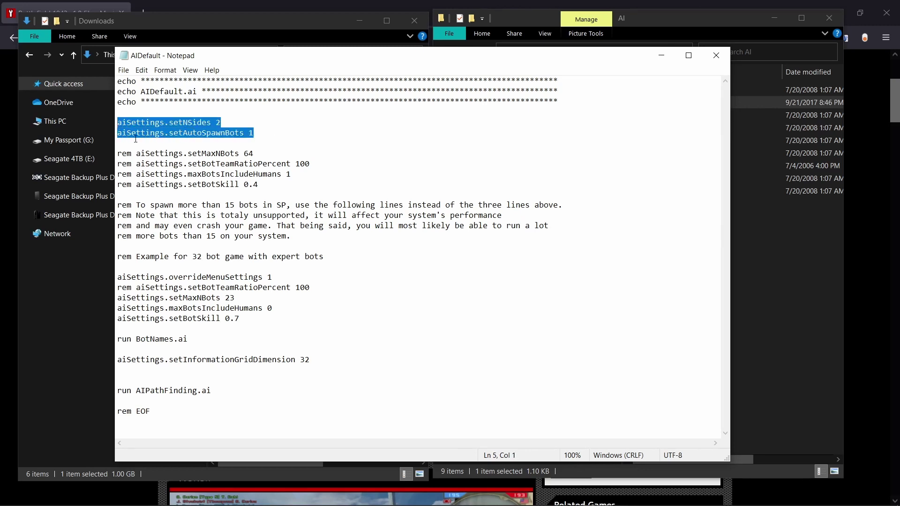
{"action": "left_click", "coordinate": [122, 162]}
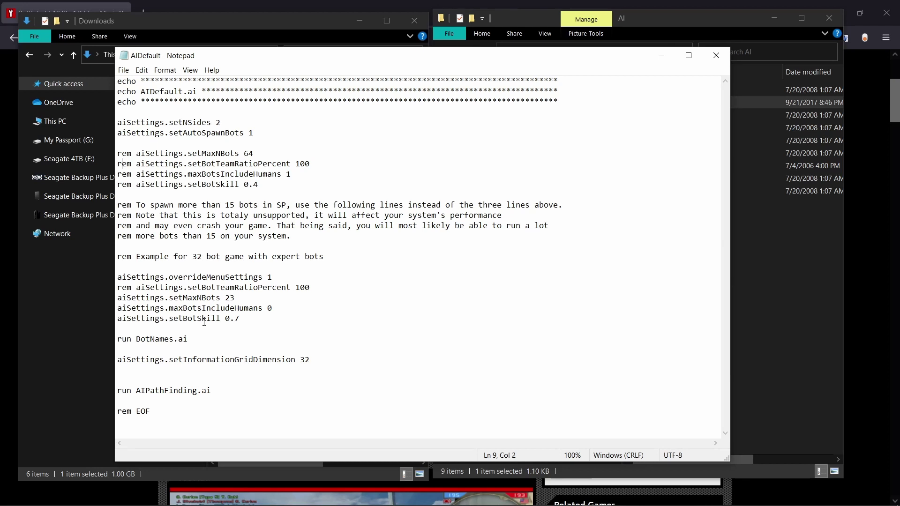
{"action": "left_click", "coordinate": [239, 298]}
{"action": "key", "text": "BackSpace"}
{"action": "key", "text": "BackSpace"}
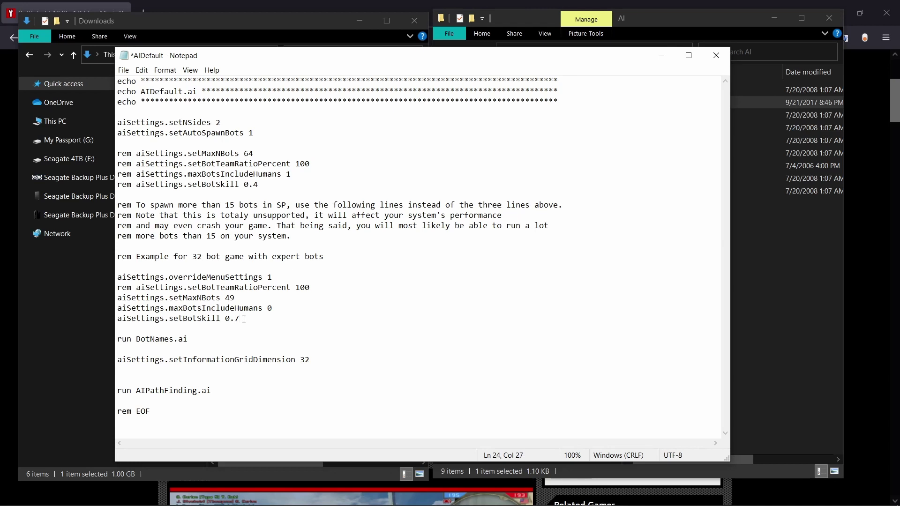
{"action": "key", "text": "BackSpace"}
- Save AIDefault via File > Save and close Notepad
{"action": "left_click", "coordinate": [123, 70]}
{"action": "left_click", "coordinate": [141, 117]}
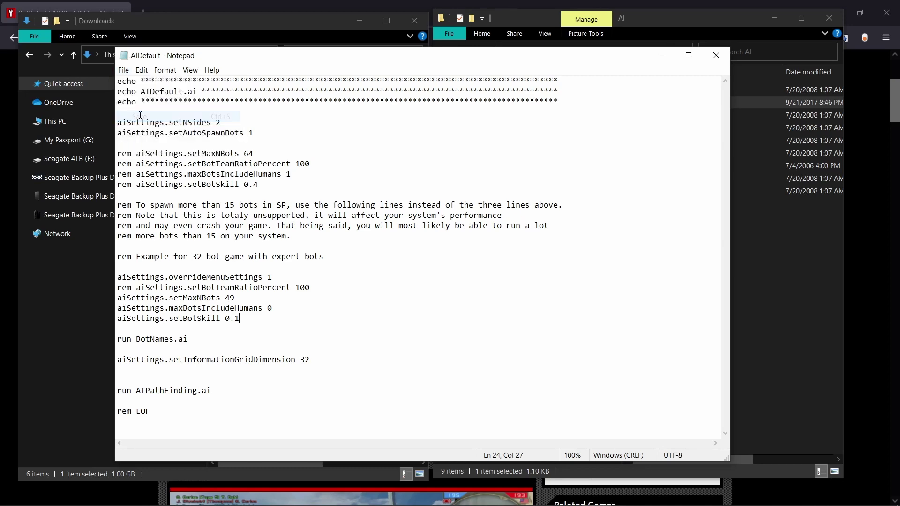
{"action": "left_click", "coordinate": [716, 54]}
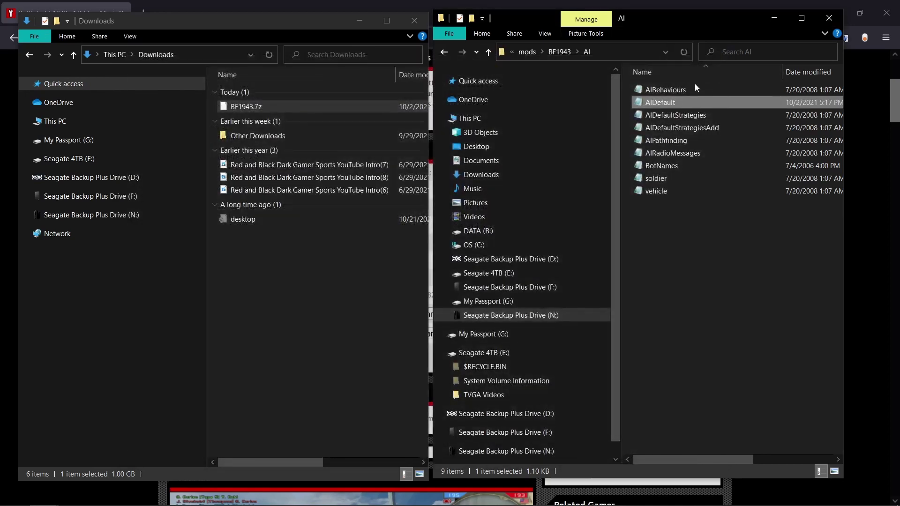
- Go back up to the Battlefield 2 Complete Collection folder and launch BF2
{"action": "left_click", "coordinate": [527, 53]}
{"action": "left_click", "coordinate": [541, 53]}
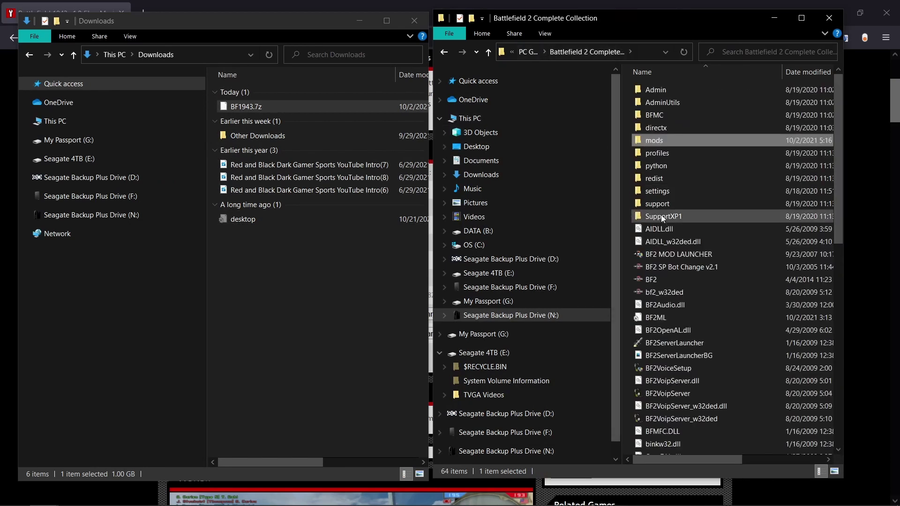
{"action": "double_click", "coordinate": [669, 278]}
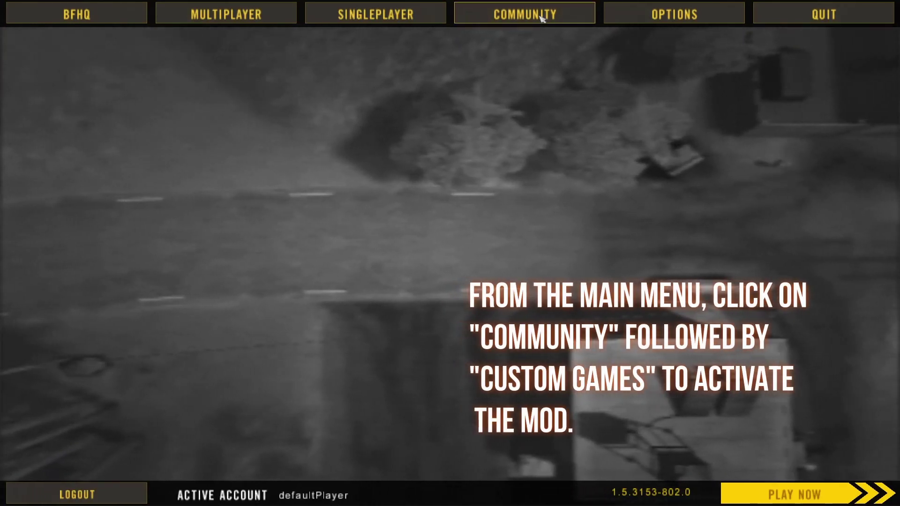
- Activate the BF1943 mod from Community > Custom Games, log in offline, and go to Singleplayer
{"action": "left_click", "coordinate": [542, 17]}
{"action": "left_click", "coordinate": [230, 44]}
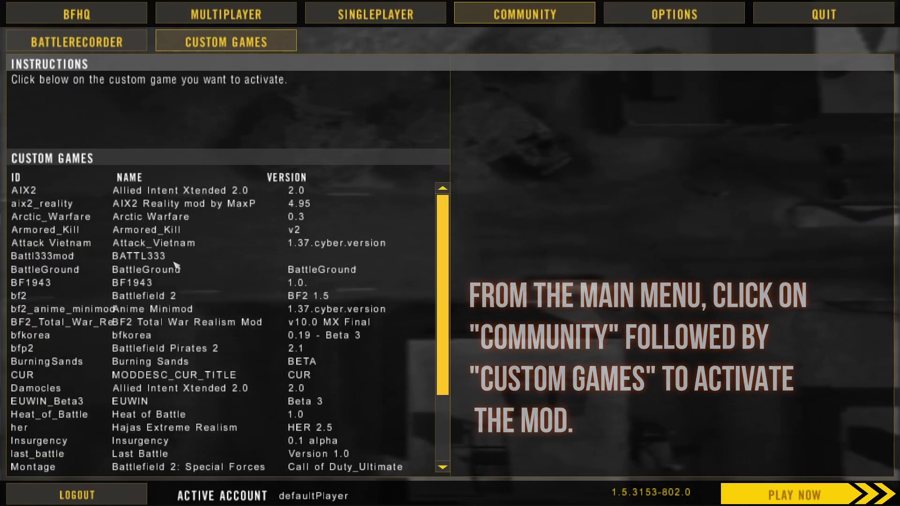
{"action": "left_click", "coordinate": [137, 283]}
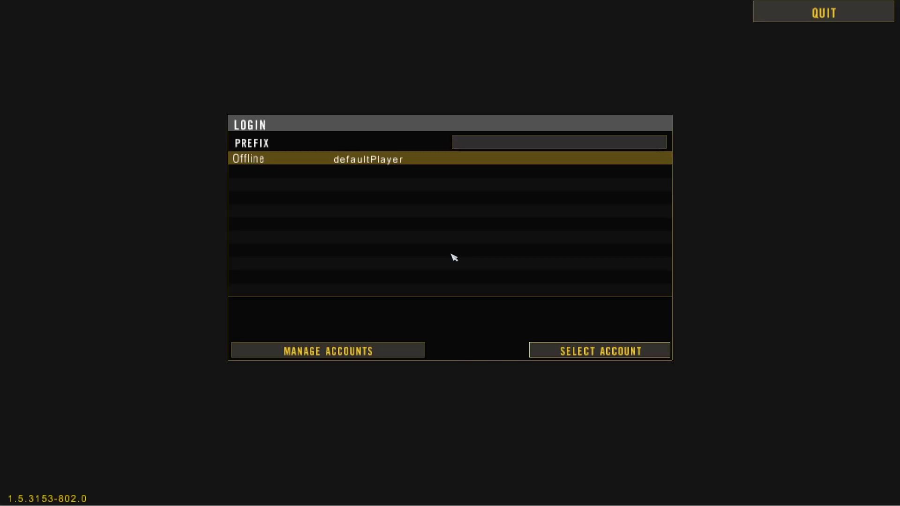
{"action": "left_click", "coordinate": [613, 352]}
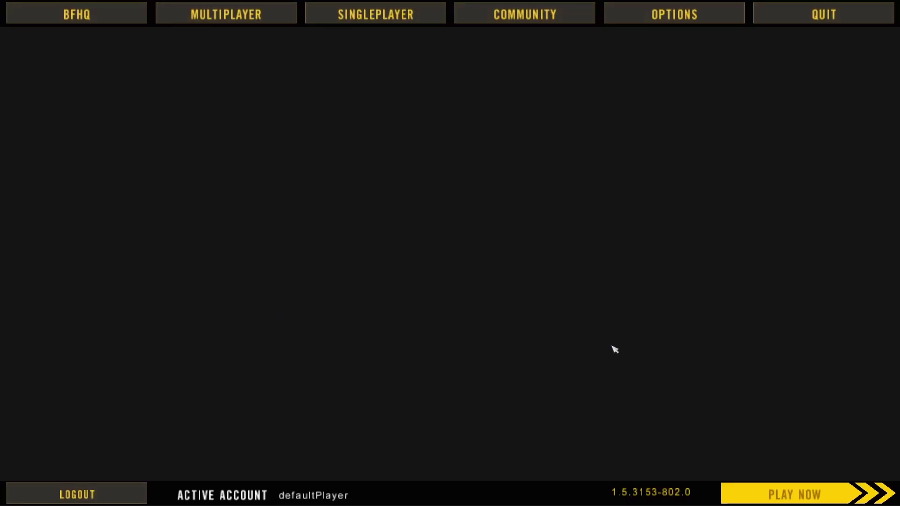
{"action": "left_click", "coordinate": [417, 23]}
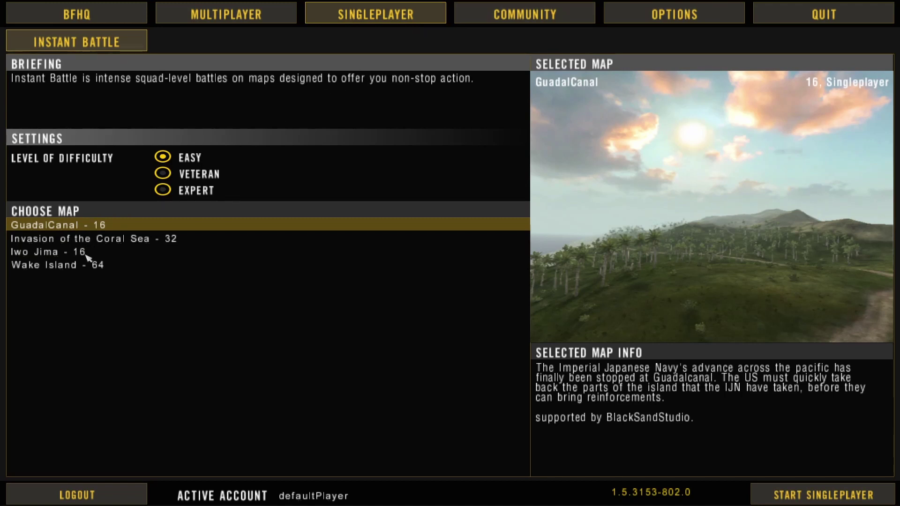
- Preview Coral Sea and Wake Island, then start a singleplayer battle on Iwo Jima - 16
{"action": "left_click", "coordinate": [97, 240]}
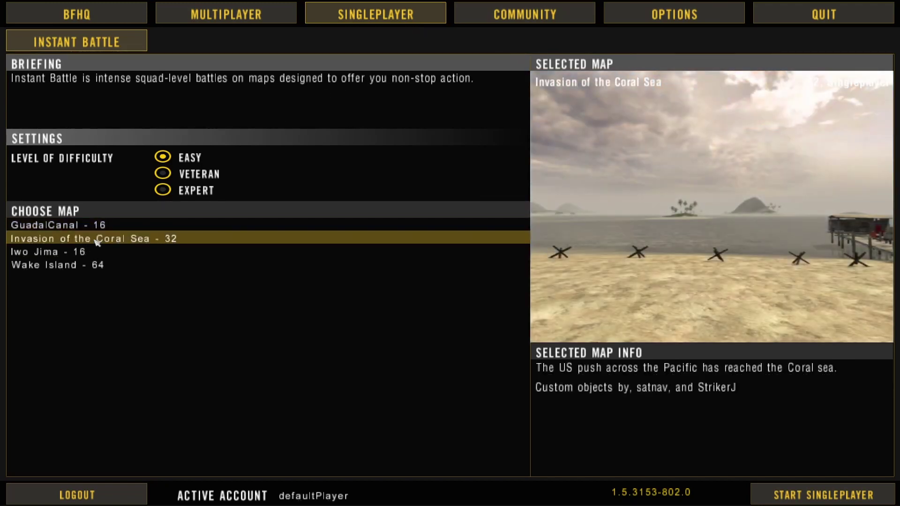
{"action": "left_click", "coordinate": [91, 267]}
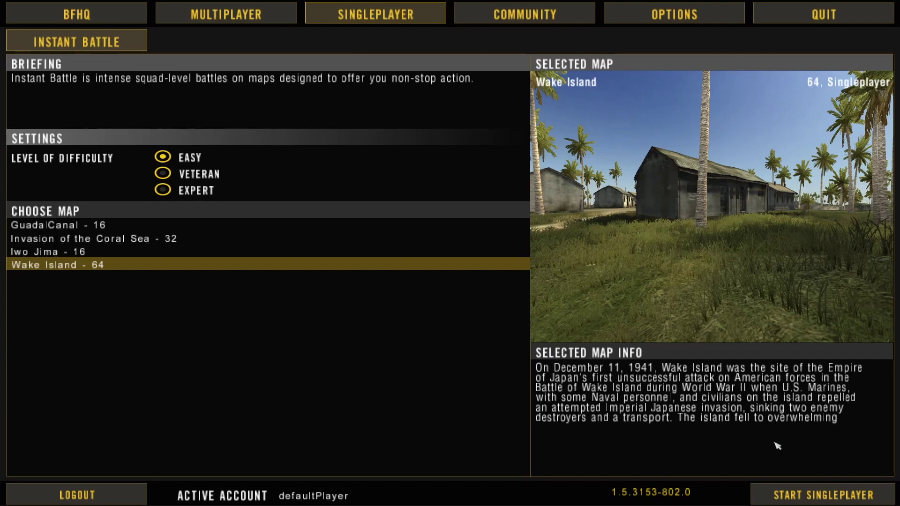
{"action": "left_click", "coordinate": [82, 256]}
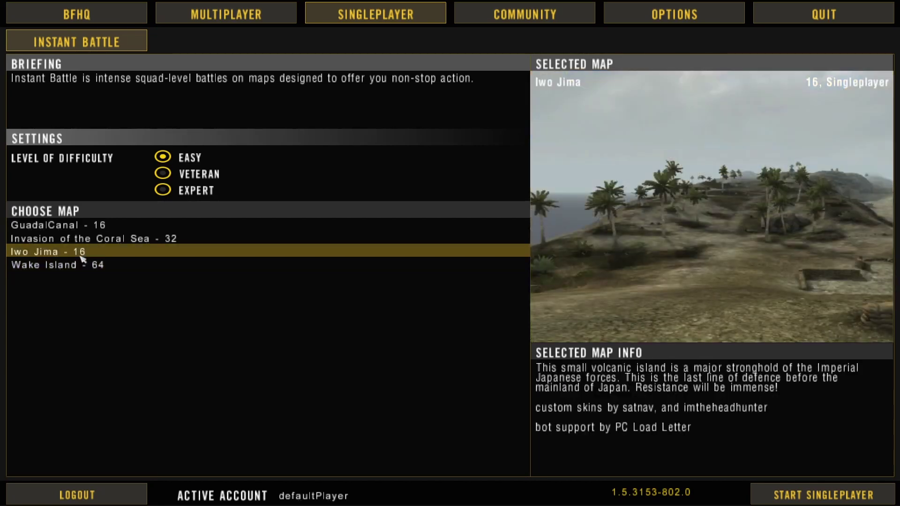
{"action": "left_click", "coordinate": [839, 492]}
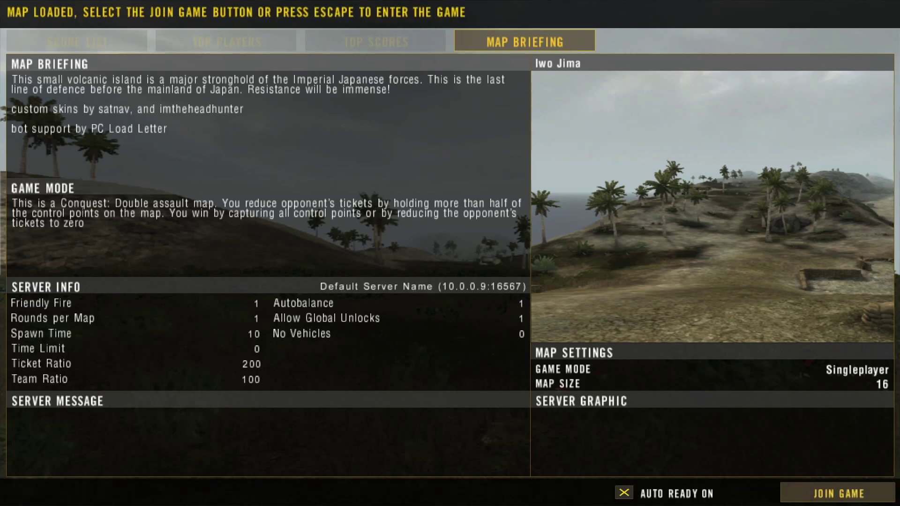
- Join the match, spawn at USS_ESSEX with the Infantry kit, and view the scoreboard
{"action": "key", "text": "Escape"}
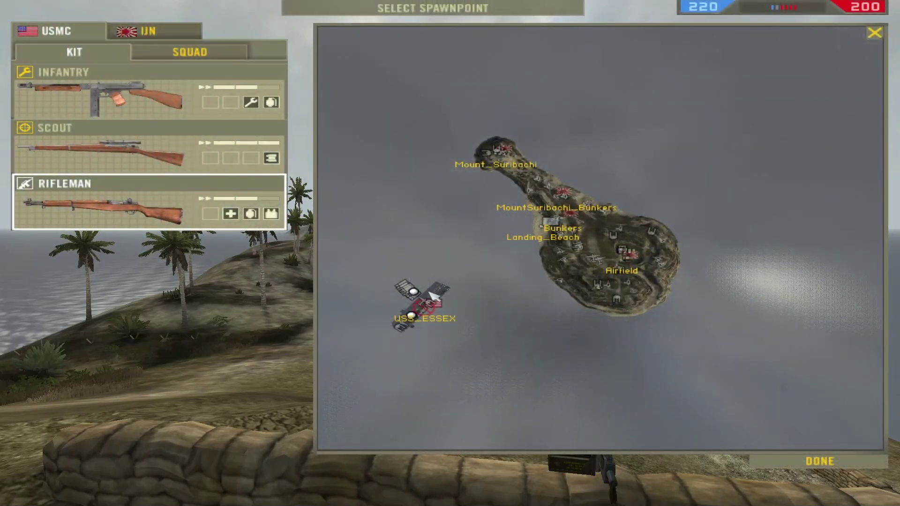
{"action": "left_click", "coordinate": [413, 292]}
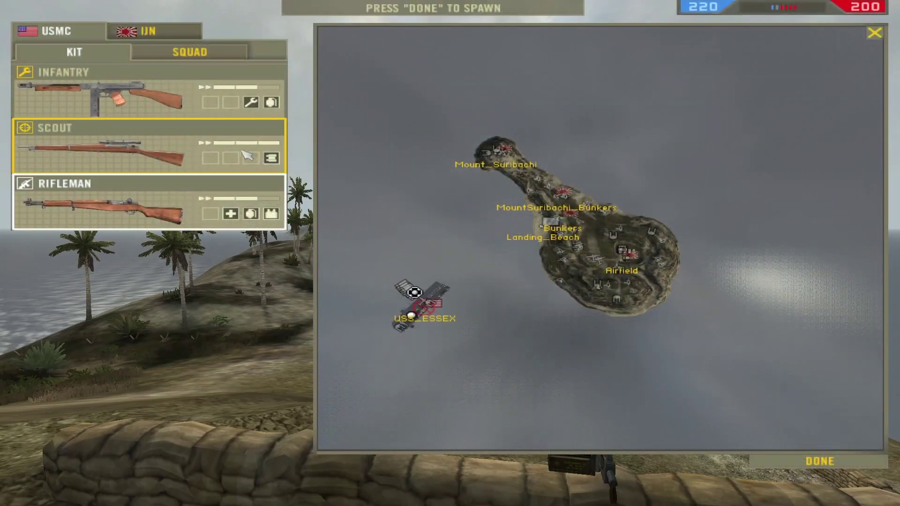
{"action": "left_click", "coordinate": [144, 100]}
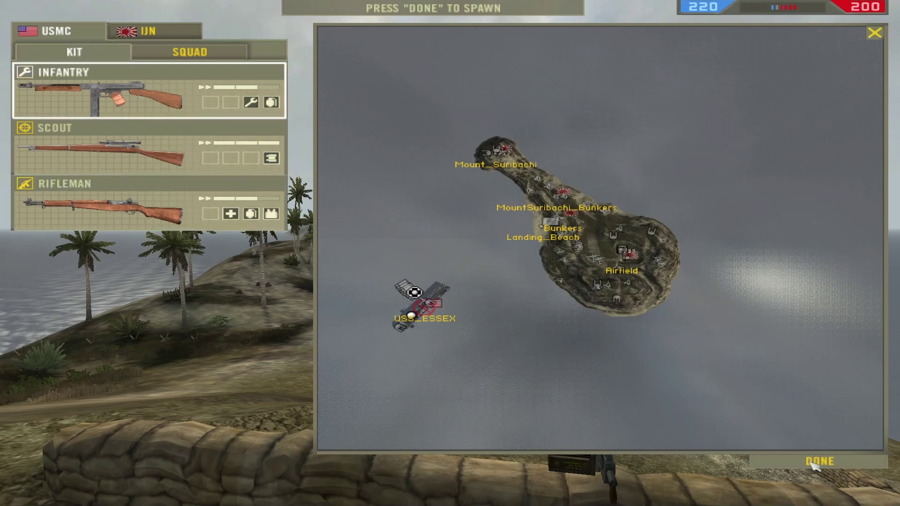
{"action": "key", "text": "Tab"}
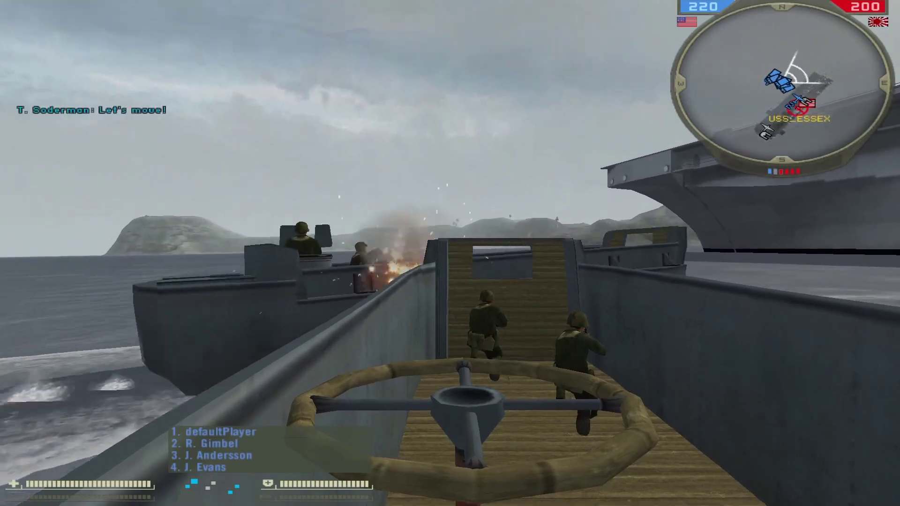
- Steer the landing craft left and right until it lines up with Landing_Beach
{"action": "key", "text": "d"}
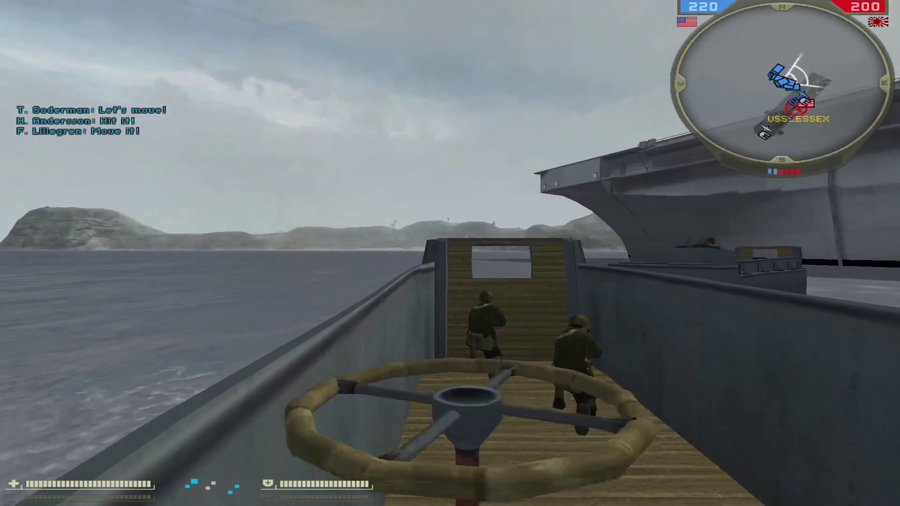
{"action": "key", "text": "a"}
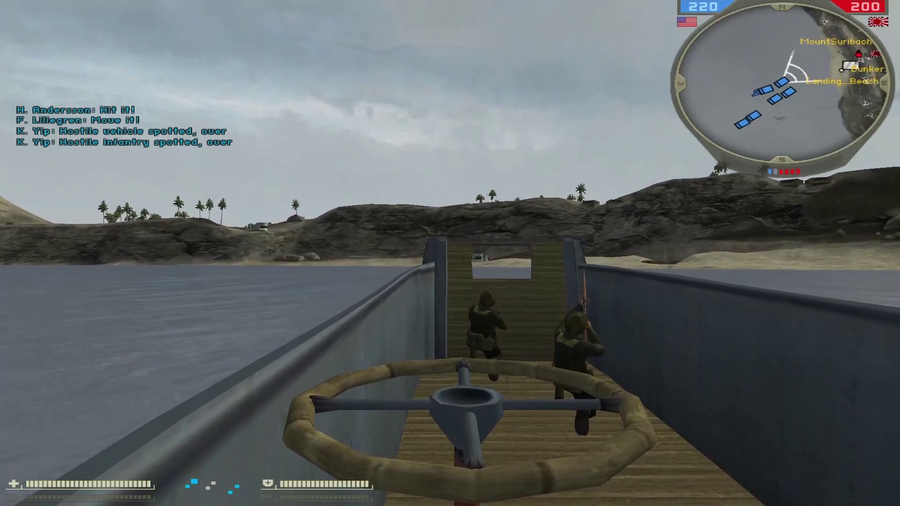
{"action": "key", "text": "d"}
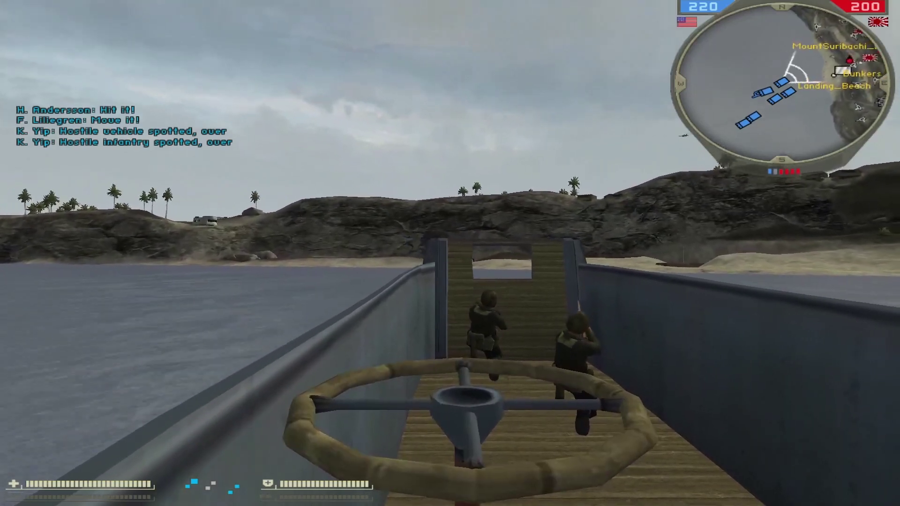
{"action": "key", "text": "d"}
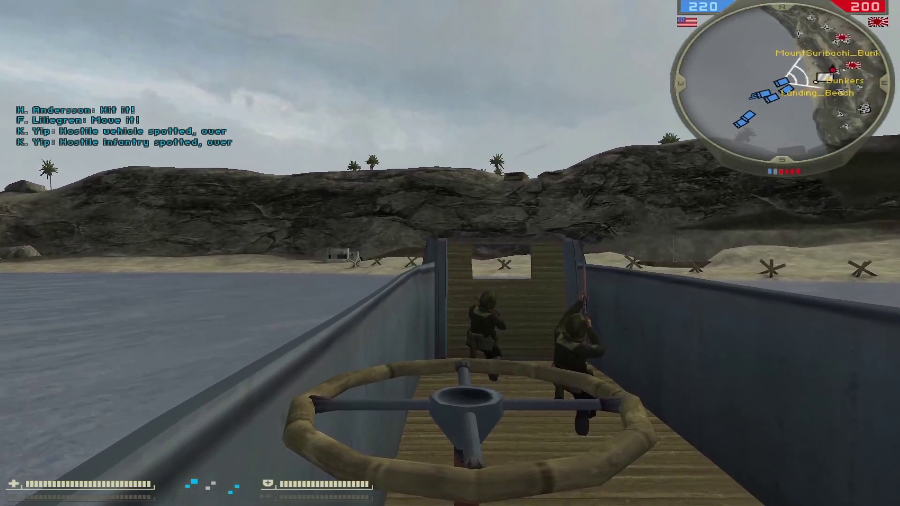
{"action": "key", "text": "d"}
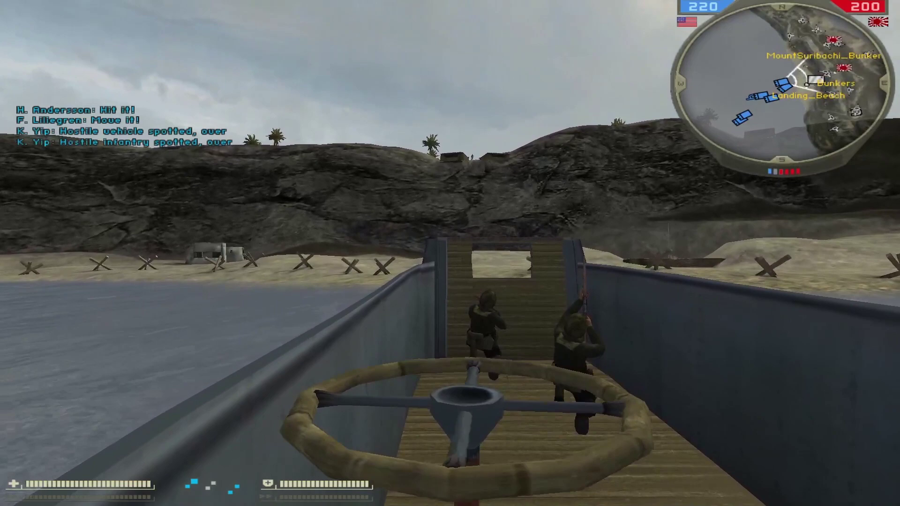
{"action": "key", "text": "d"}
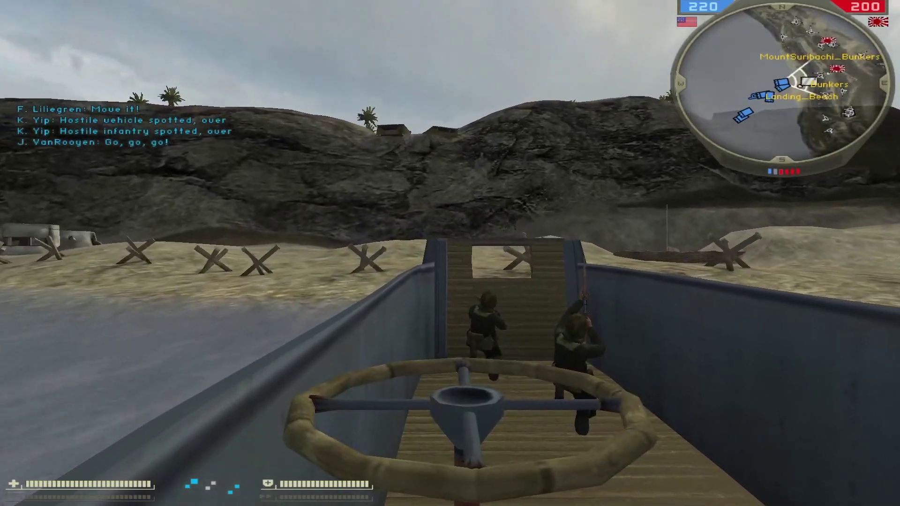
- Leave the landing craft and sprint up the beach to the Landing_Beach flag trench
{"action": "key", "text": "e"}
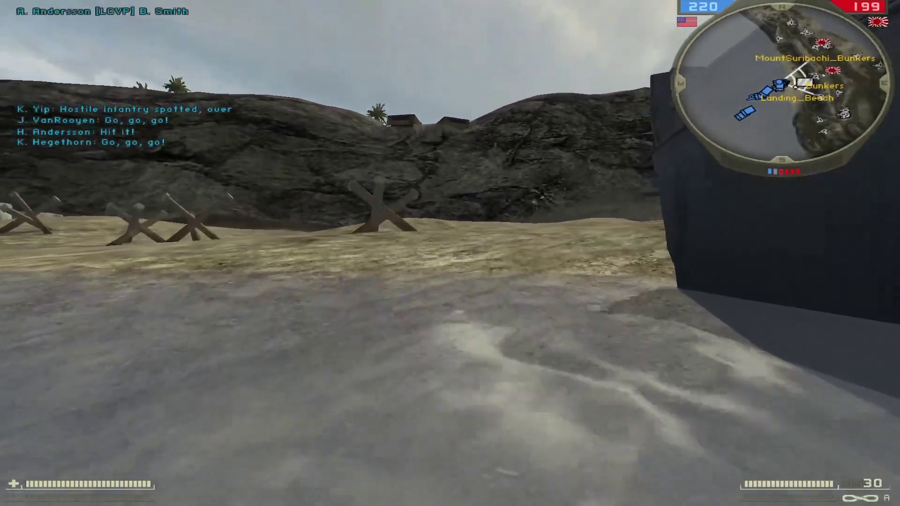
{"action": "key", "text": "w"}
{"action": "scroll", "coordinate": [450, 253], "scroll_direction": "down", "scroll_amount": 2}
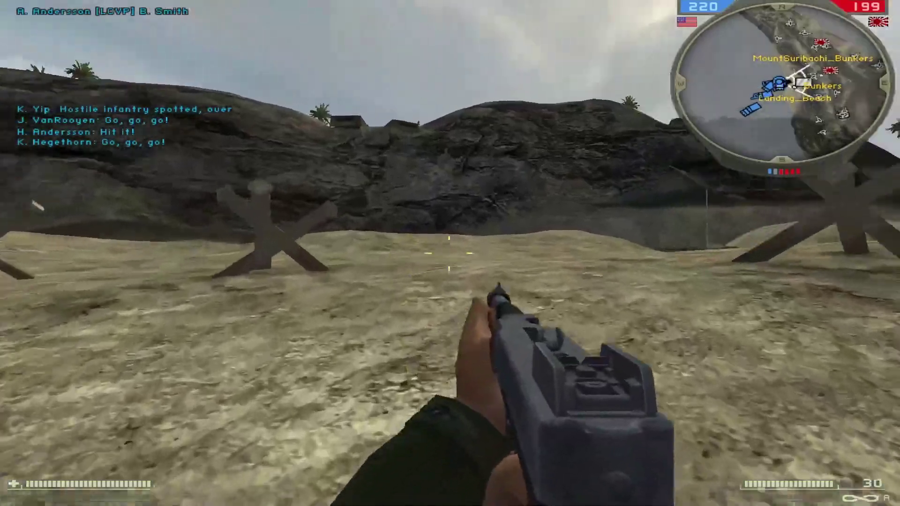
{"action": "key", "text": "shift+w"}
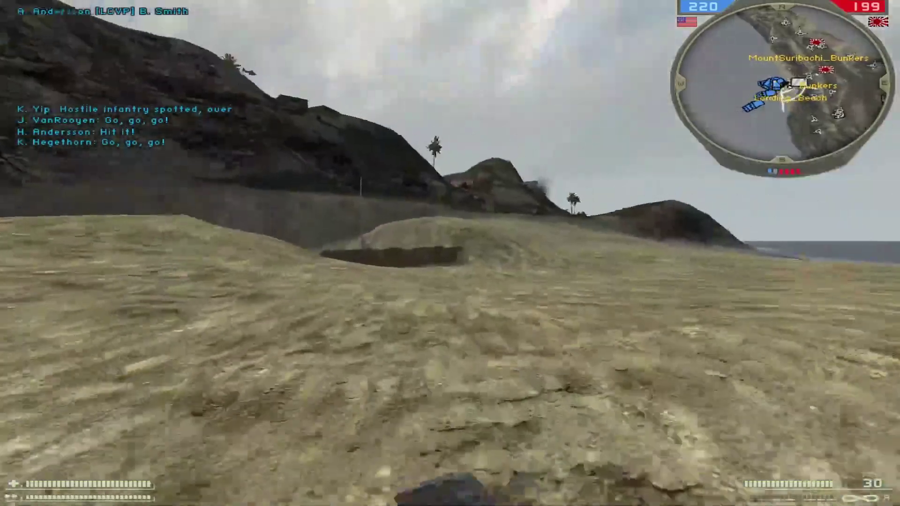
{"action": "key", "text": "z"}
{"action": "key", "text": "w"}
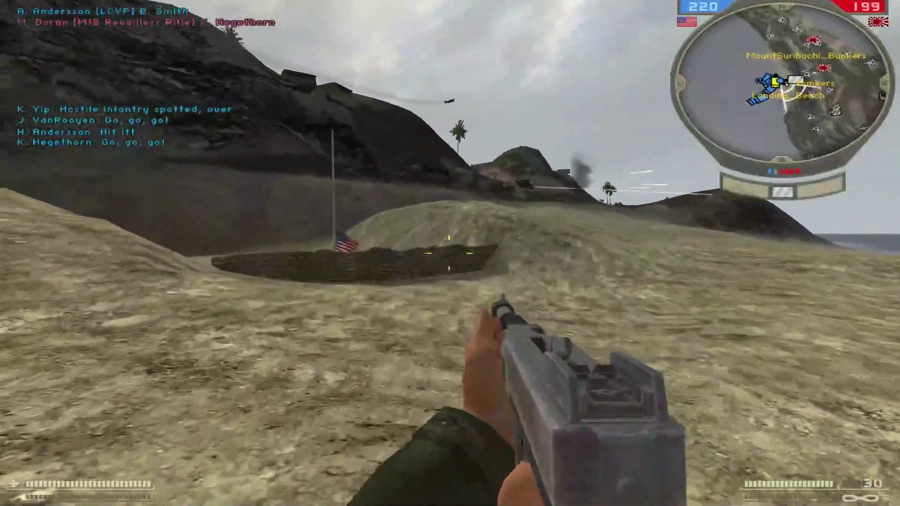
{"action": "key", "text": "w"}
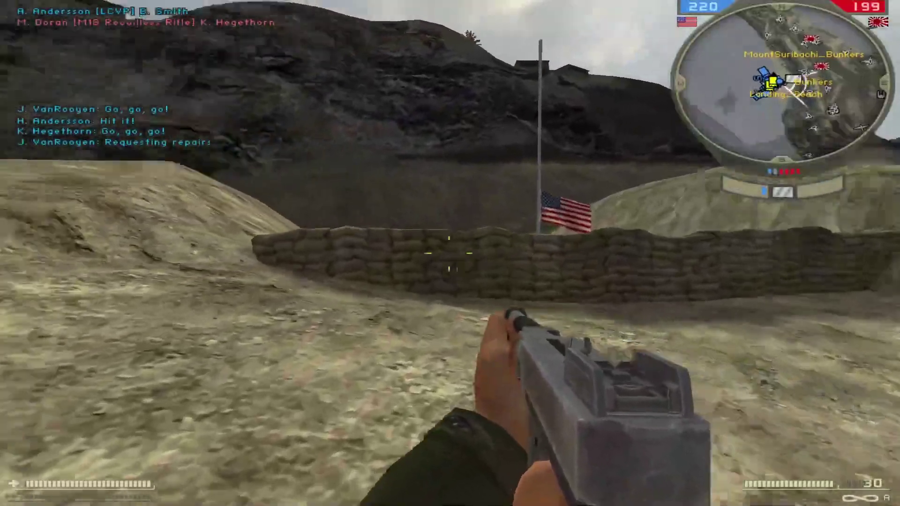
{"action": "key", "text": "w"}
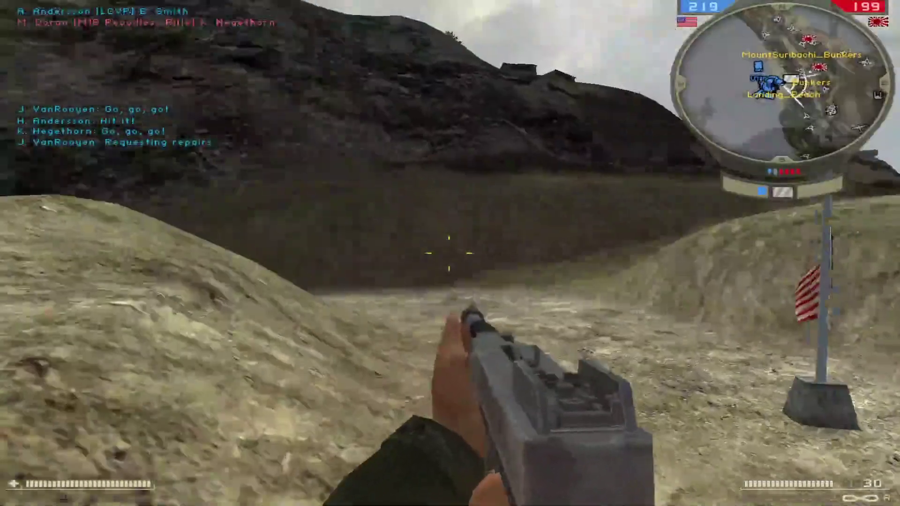
- Equip the M18 recoilless rifle, scope in, and fire a rocket at an enemy
{"action": "key", "text": "w"}
{"action": "scroll", "coordinate": [450, 254], "scroll_direction": "down", "scroll_amount": 1}
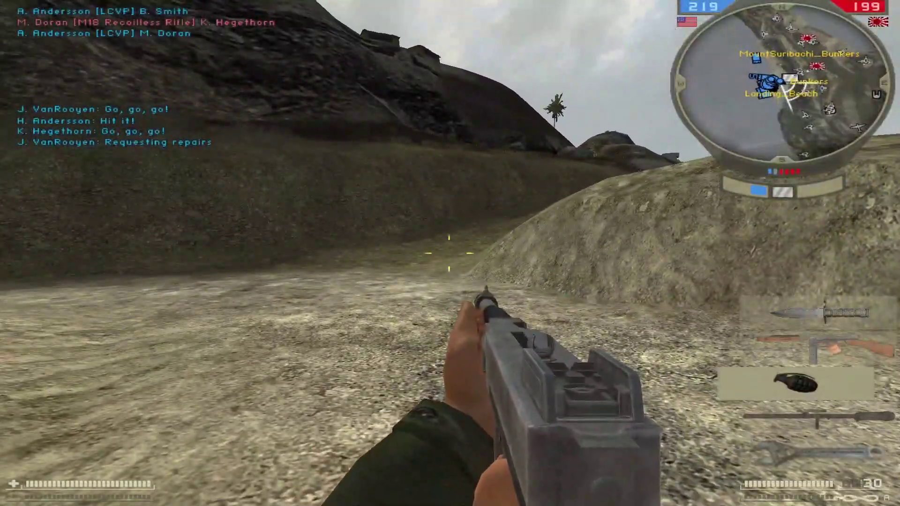
{"action": "left_click", "coordinate": [449, 253]}
{"action": "key", "text": "w"}
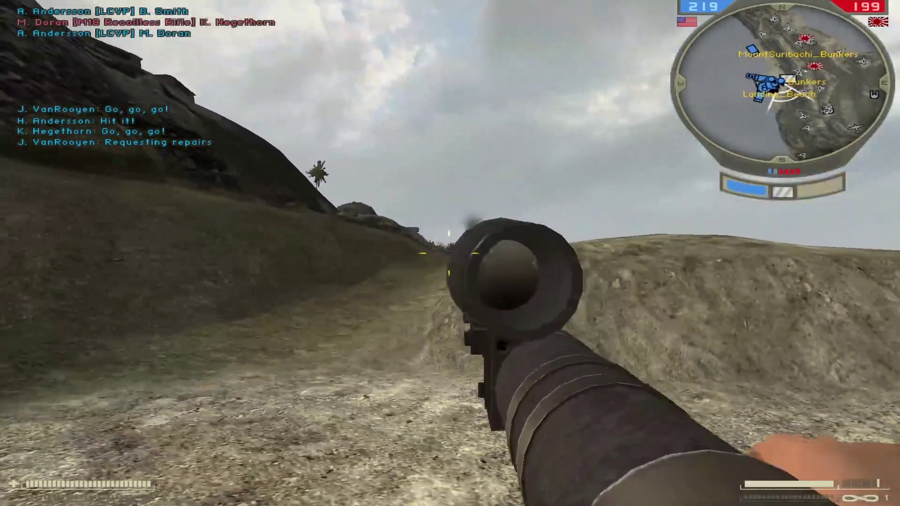
{"action": "right_click", "coordinate": [450, 253]}
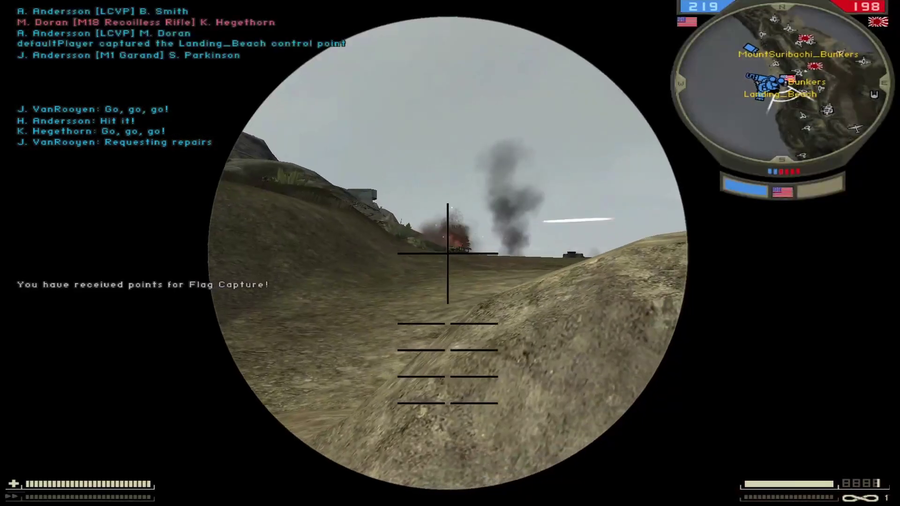
{"action": "key", "text": "d"}
{"action": "left_click", "coordinate": [450, 253]}
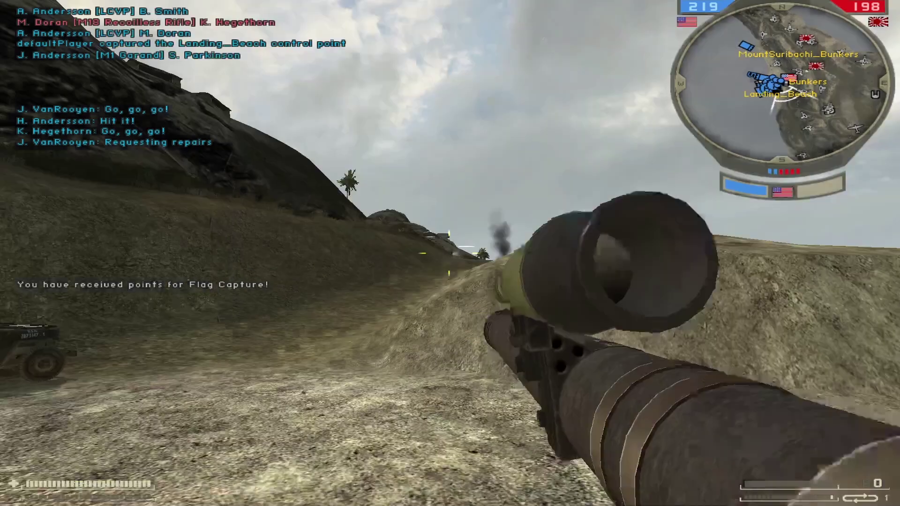
- Hold the landmine while reloading, then scope the recoilless rifle and fire at the enemy tank
{"action": "key", "text": "4"}
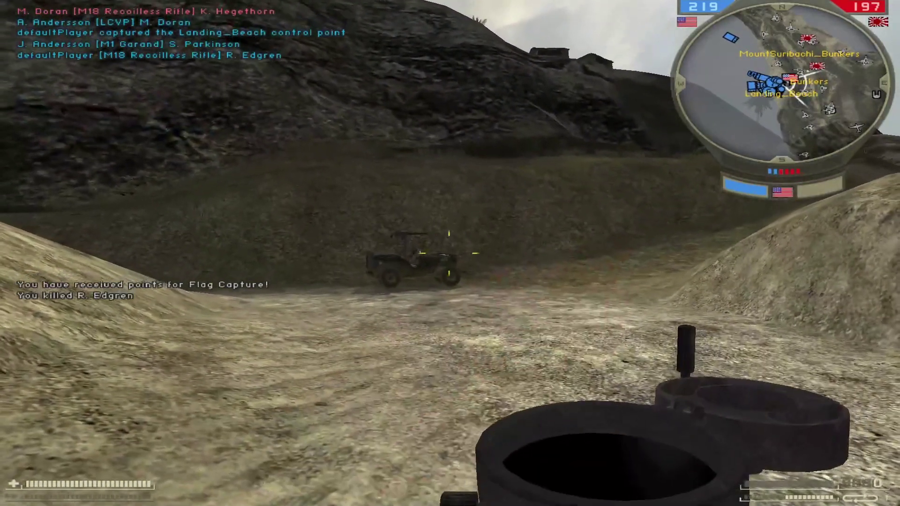
{"action": "key", "text": "w"}
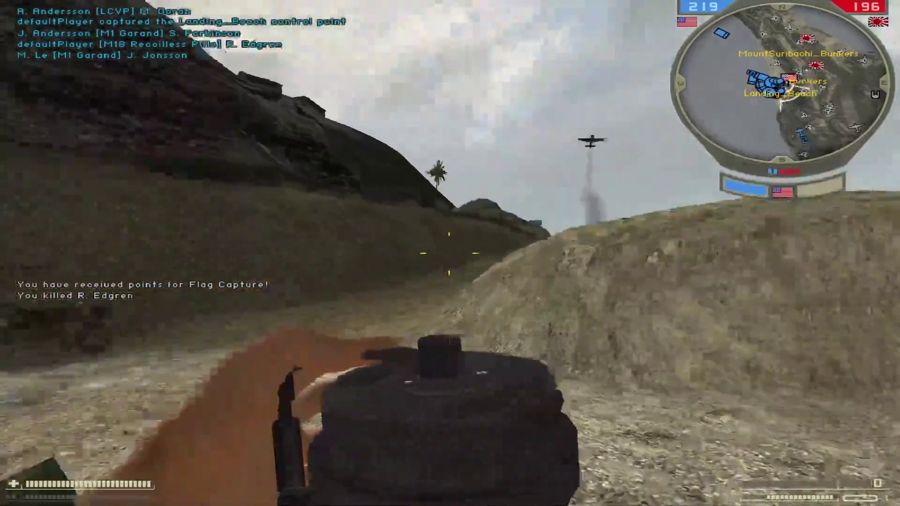
{"action": "key", "text": "3"}
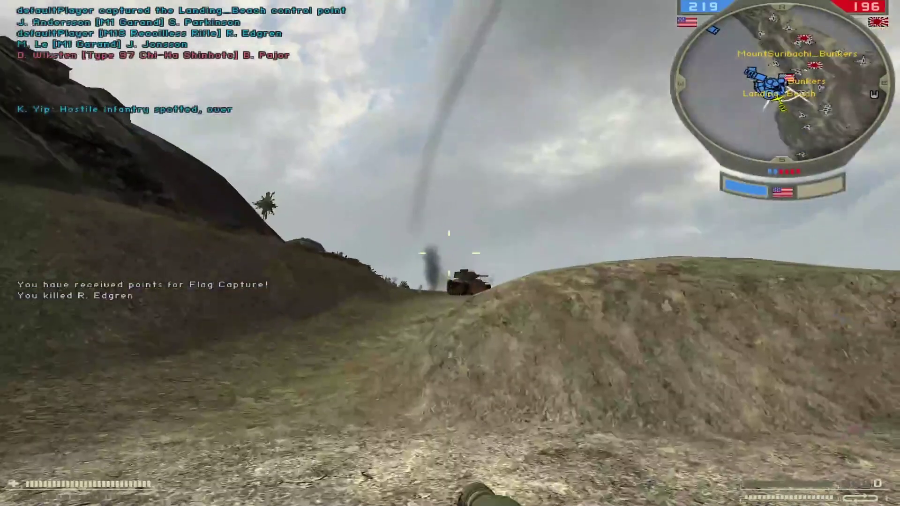
{"action": "right_click", "coordinate": [449, 253]}
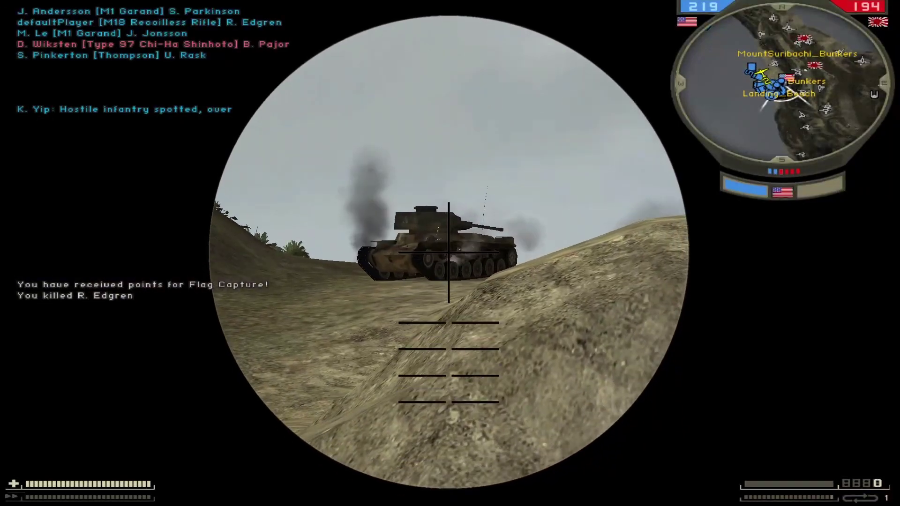
{"action": "left_click", "coordinate": [449, 253]}
- Switch to the landmine and climb over the sandbags toward the flagpole
{"action": "key", "text": "w"}
{"action": "key", "text": "4"}
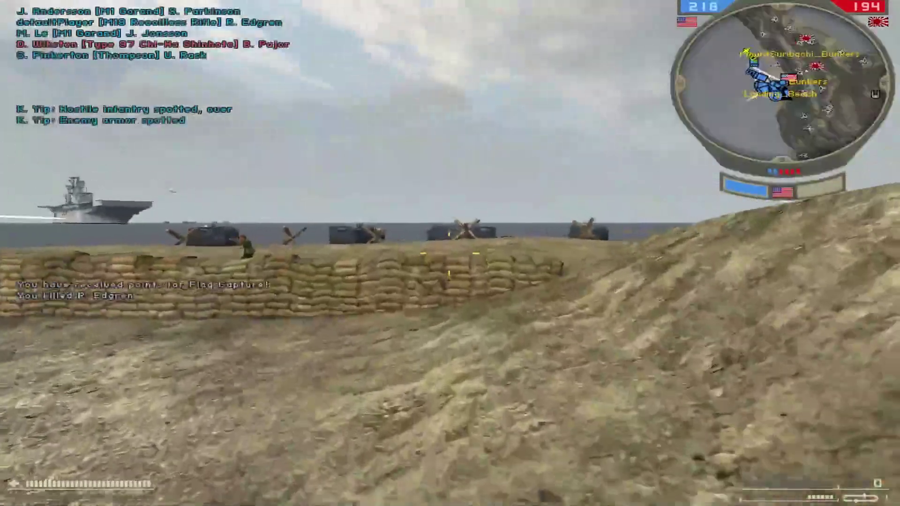
{"action": "key", "text": "w"}
{"action": "key", "text": "space"}
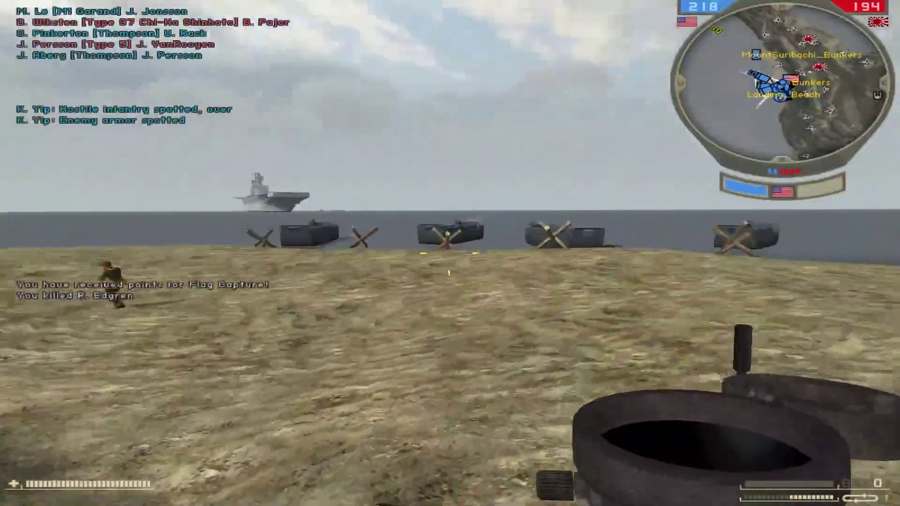
{"action": "key", "text": "d"}
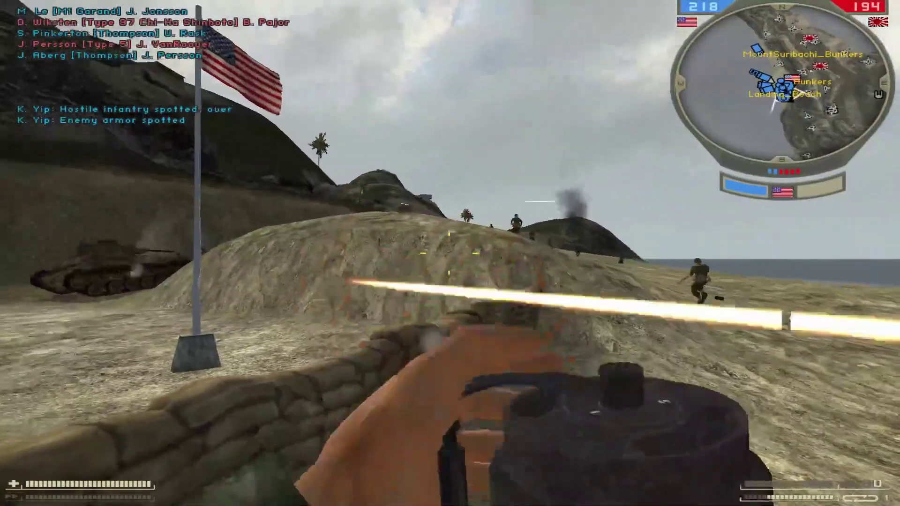